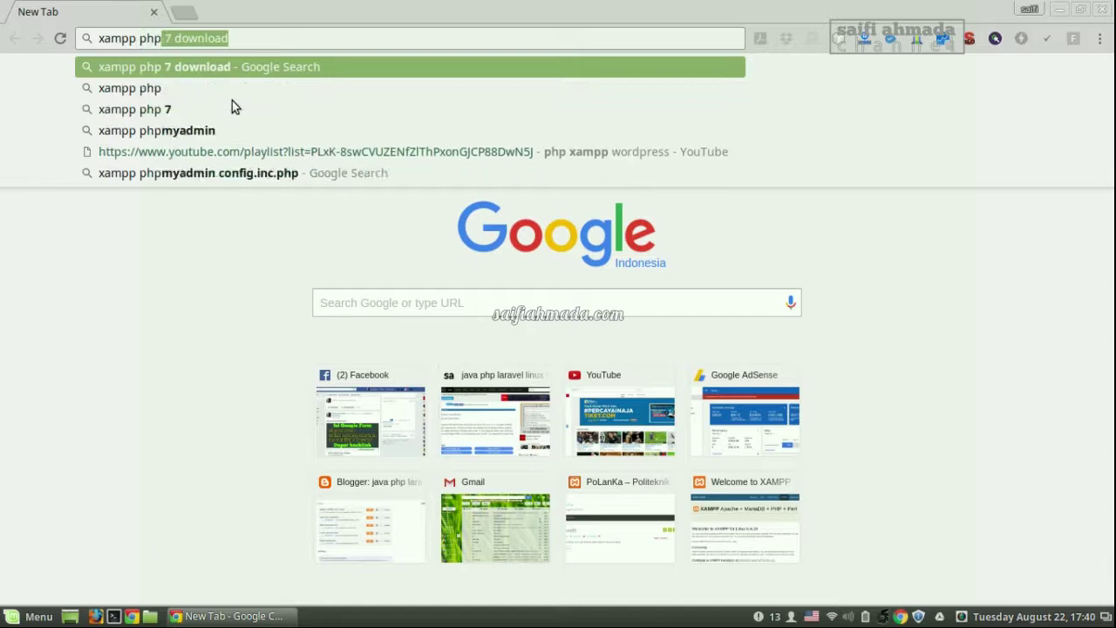
Search the web for "xampp php 7 download" and open the Apache Friends download page in a new tab.
{"action": "key", "text": "Return"}
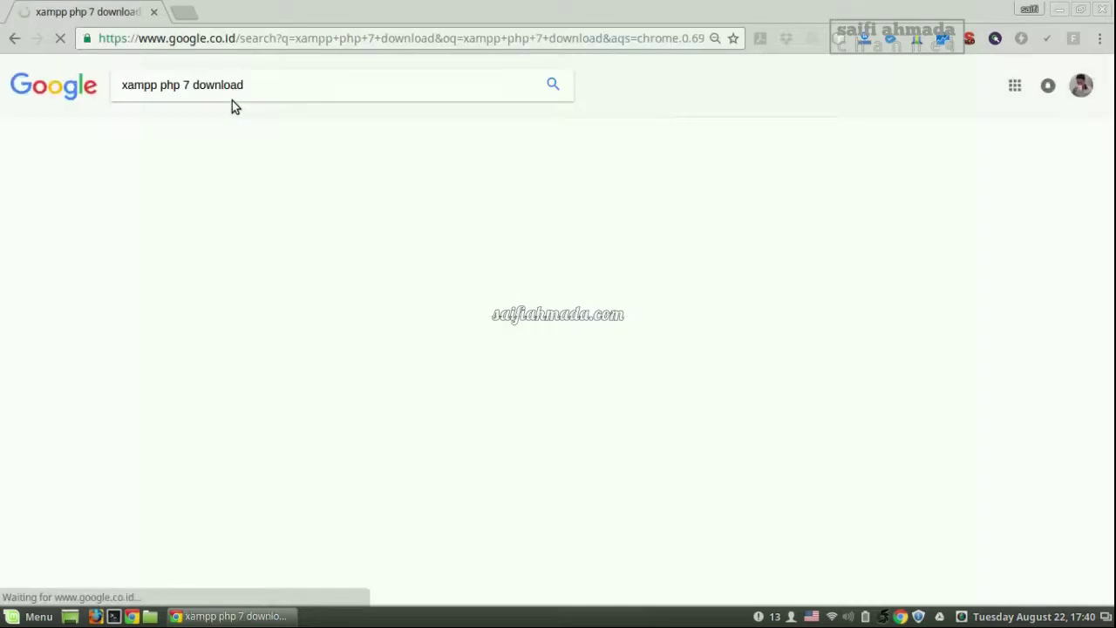
{"action": "middle_click", "coordinate": [187, 194]}
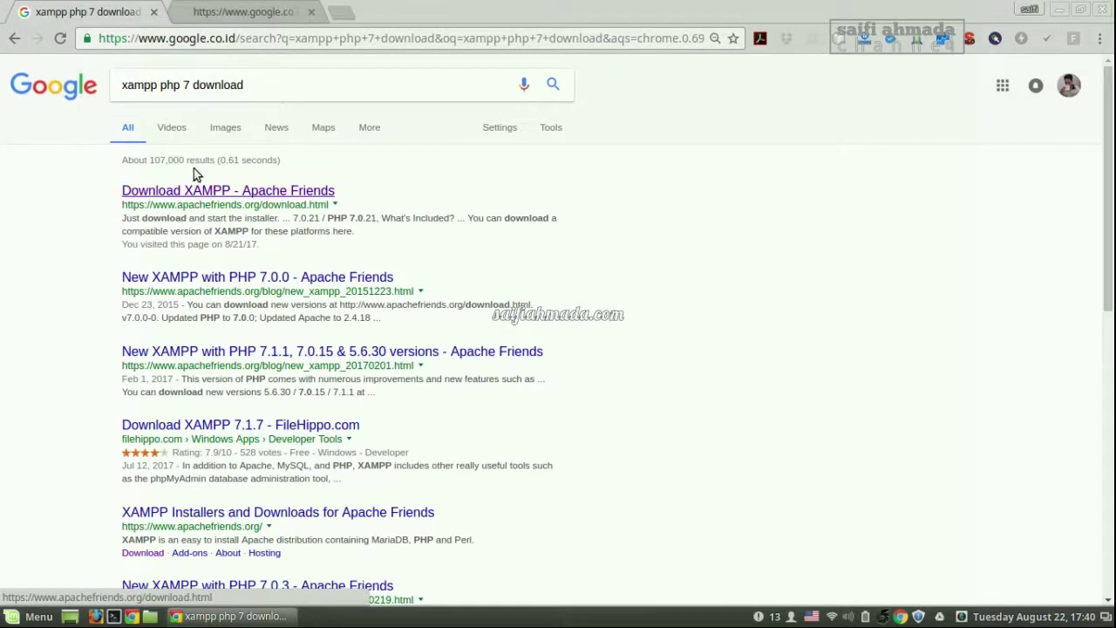
{"action": "left_click", "coordinate": [225, 9]}
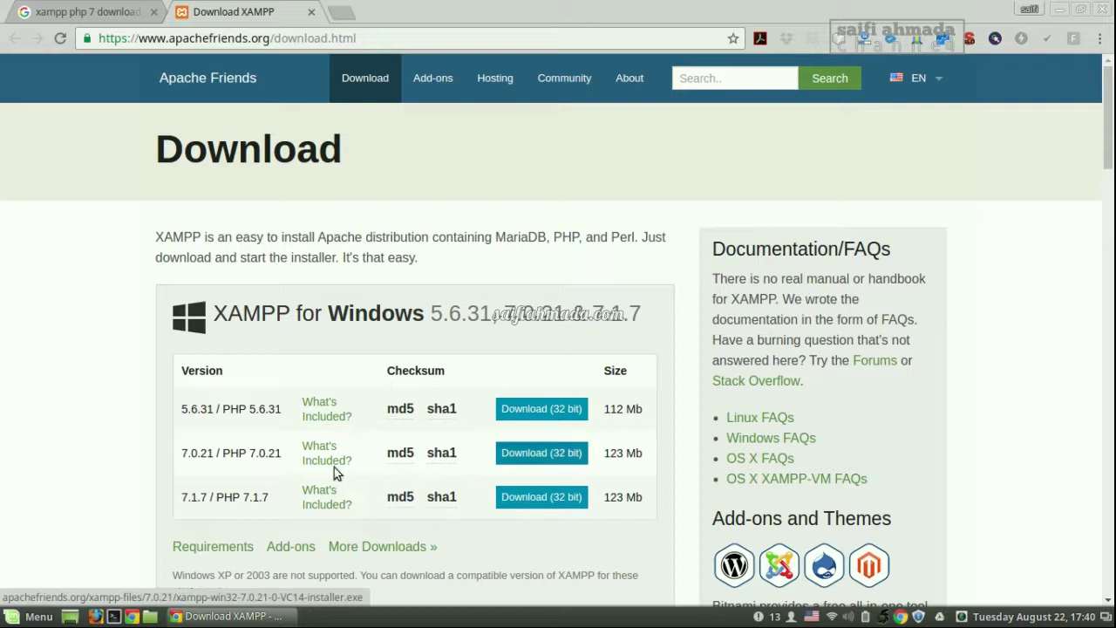
Start the 64-bit download of XAMPP for Linux version 7.1.7 / PHP 7.1.7.
{"action": "scroll", "coordinate": [56, 432], "scroll_direction": "down", "scroll_amount": 3}
{"action": "scroll", "coordinate": [56, 432], "scroll_direction": "down", "scroll_amount": 3}
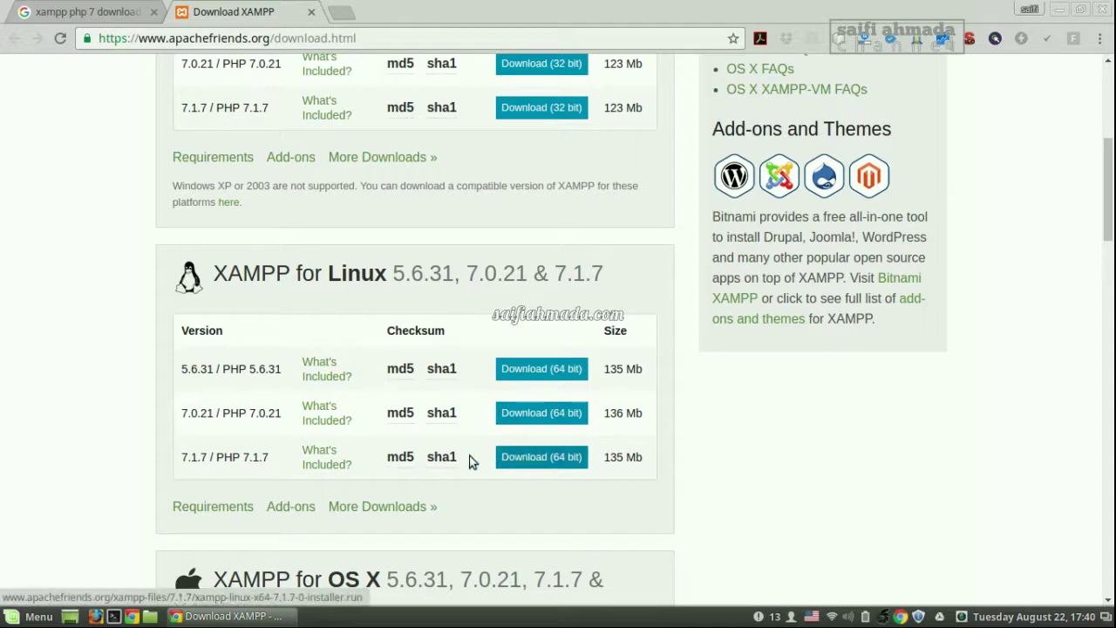
{"action": "left_click", "coordinate": [519, 459]}
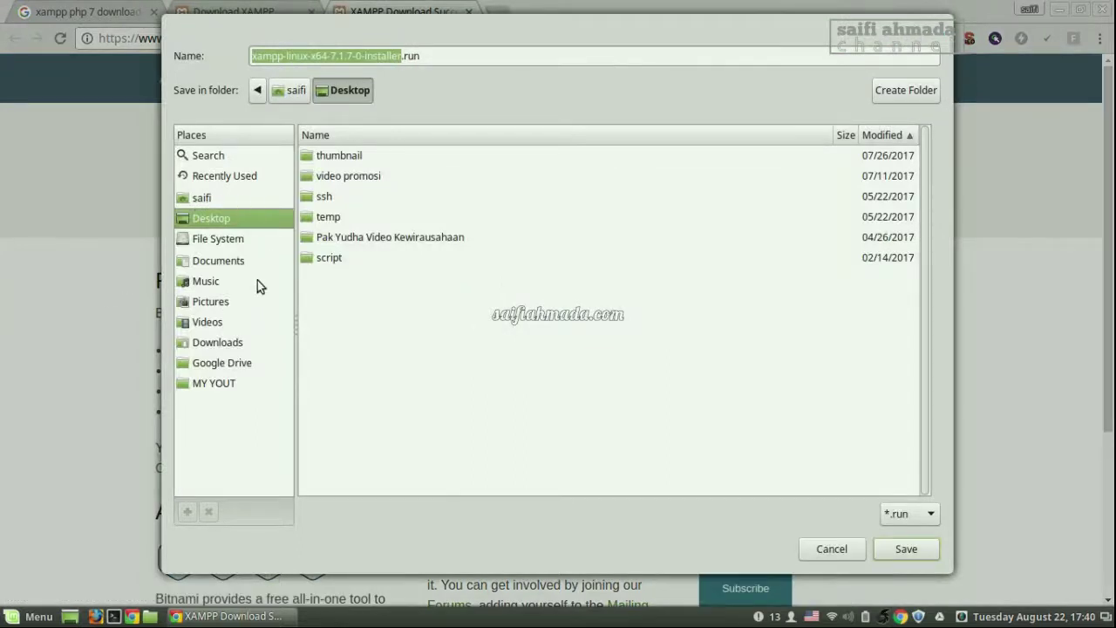
Save the installer as xampp-linux-x64-7.1.7-0-installer.run in the PHP folder inside Documents.
{"action": "left_click", "coordinate": [447, 56]}
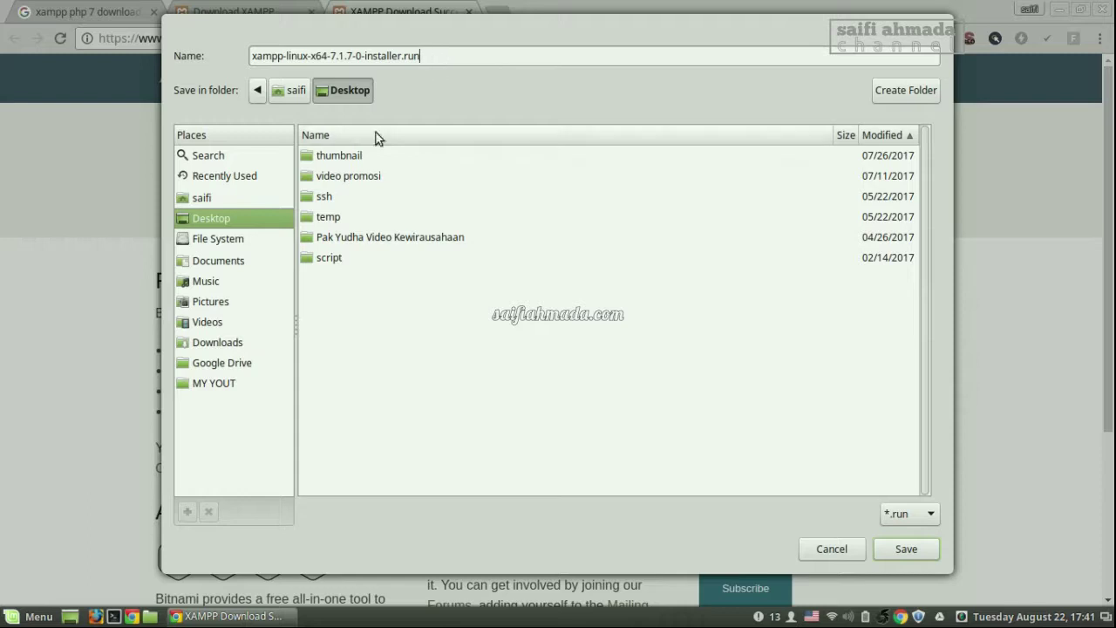
{"action": "left_click", "coordinate": [218, 268]}
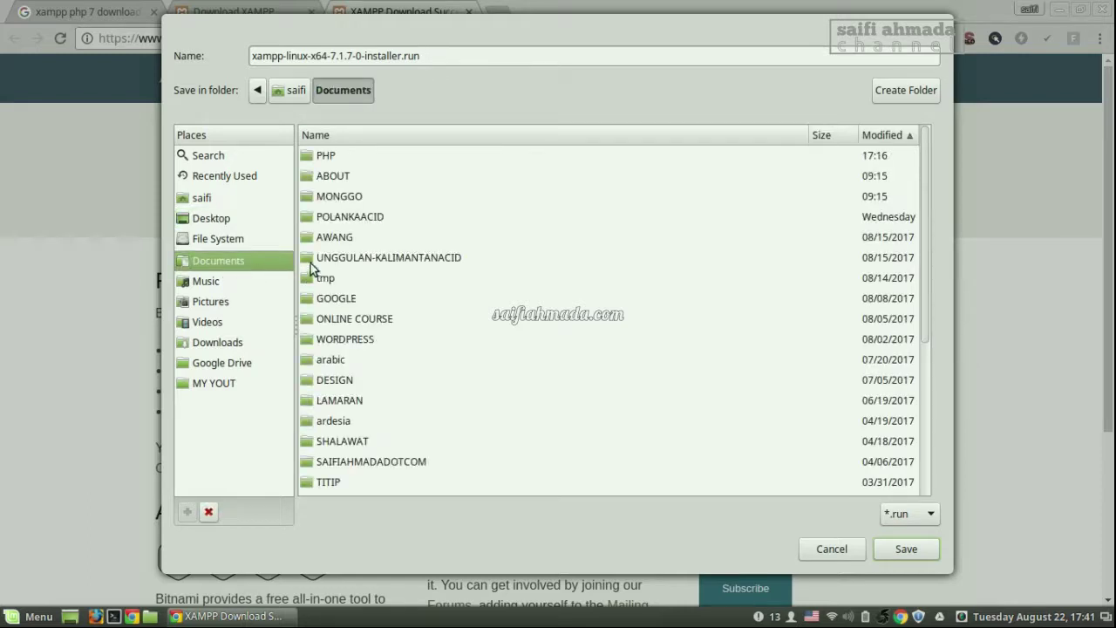
{"action": "left_click", "coordinate": [316, 259]}
{"action": "type", "text": "php"}
{"action": "key", "text": "Return"}
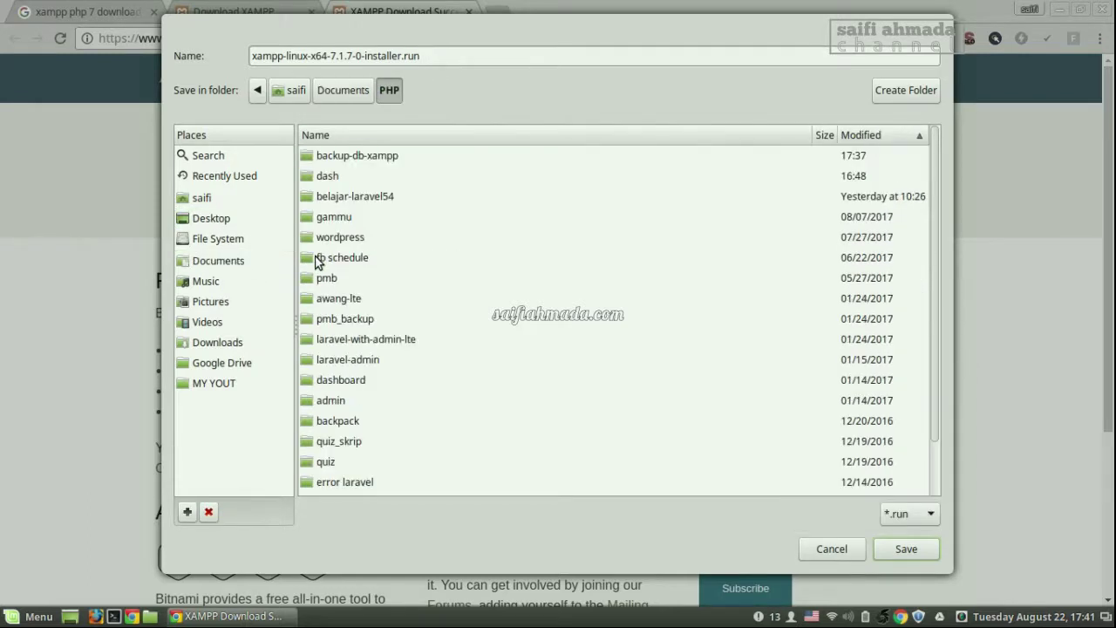
{"action": "scroll", "coordinate": [377, 277], "scroll_direction": "down", "scroll_amount": 3}
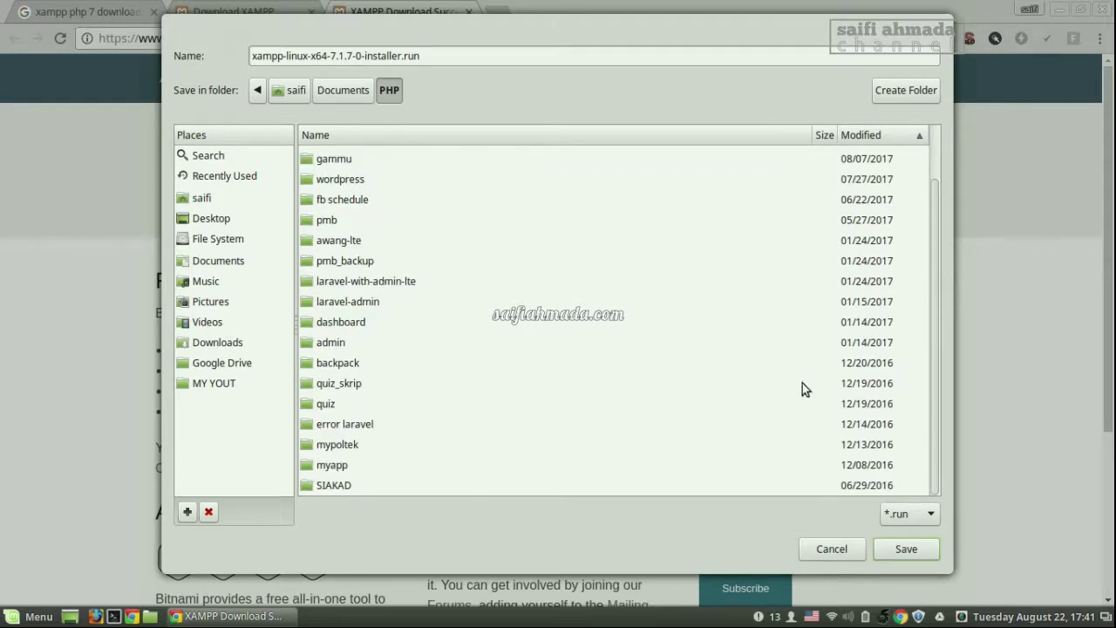
{"action": "left_click", "coordinate": [905, 550]}
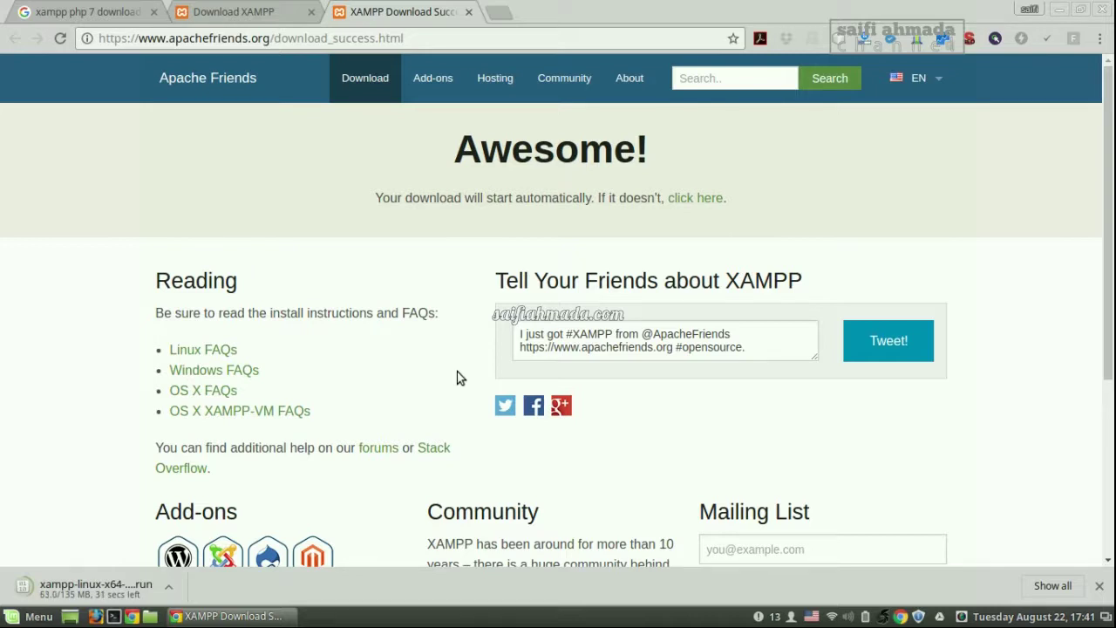
{"action": "left_click", "coordinate": [252, 12]}
{"action": "left_click", "coordinate": [131, 12]}
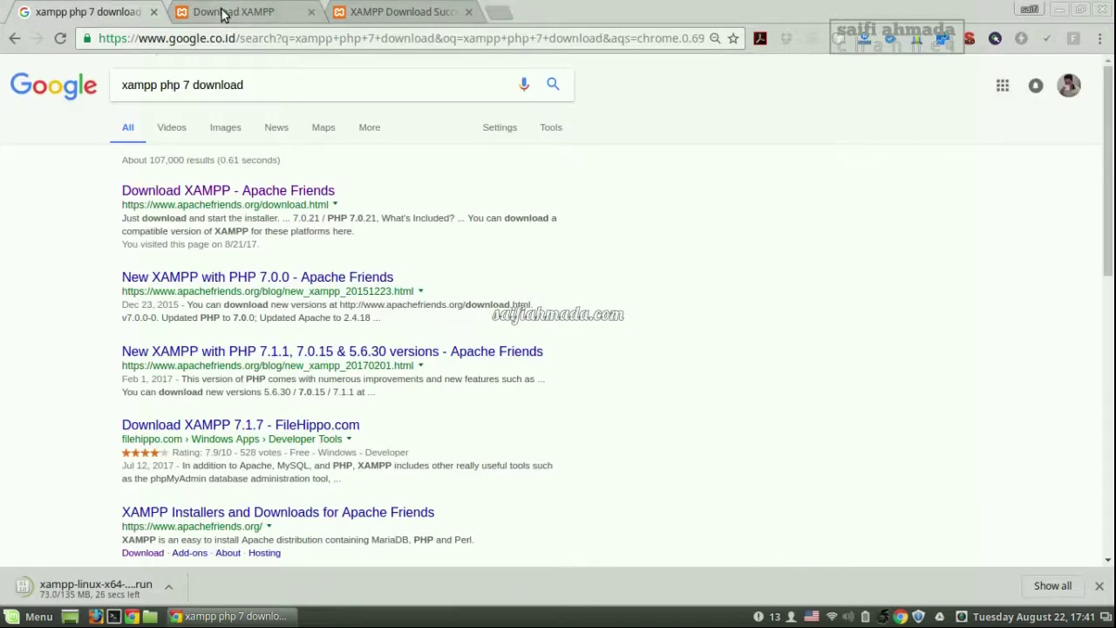
{"action": "left_click", "coordinate": [222, 12]}
{"action": "left_click", "coordinate": [375, 14]}
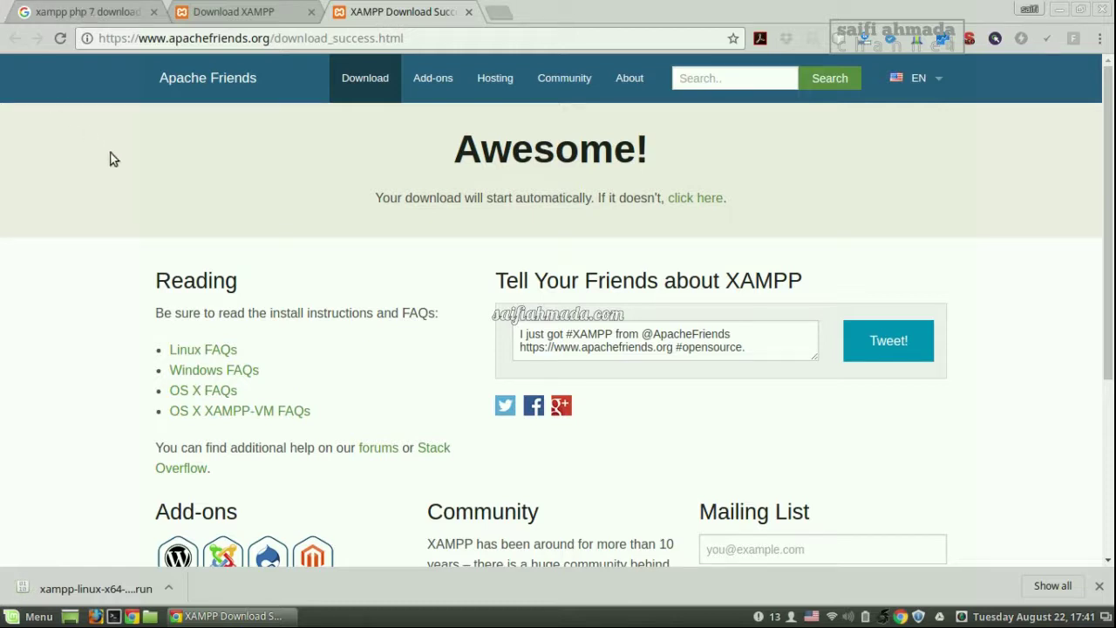
Open a terminal and change the working directory to Documents/PHP/.
{"action": "left_click", "coordinate": [113, 616]}
{"action": "type", "text": "cd "}
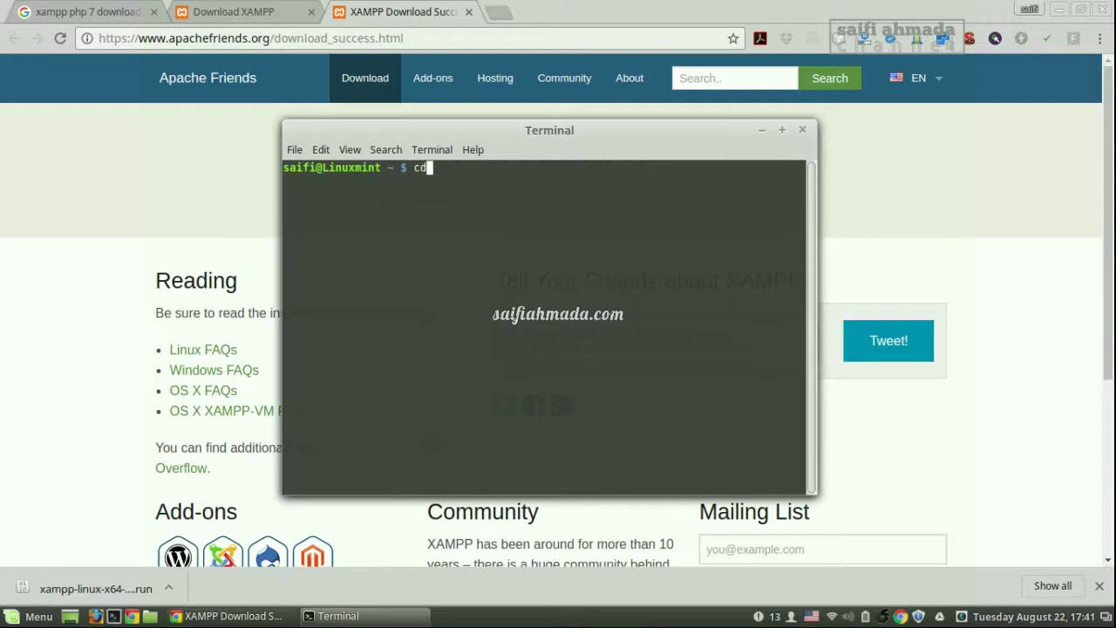
{"action": "type", "text": "Doc"}
{"action": "key", "text": "Tab"}
{"action": "type", "text": "PH"}
{"action": "key", "text": "Tab"}
{"action": "key", "text": "Return"}
List the folder's entries filtered with grep sh, and repeat the listing with the filter .sh.
{"action": "type", "text": "ls"}
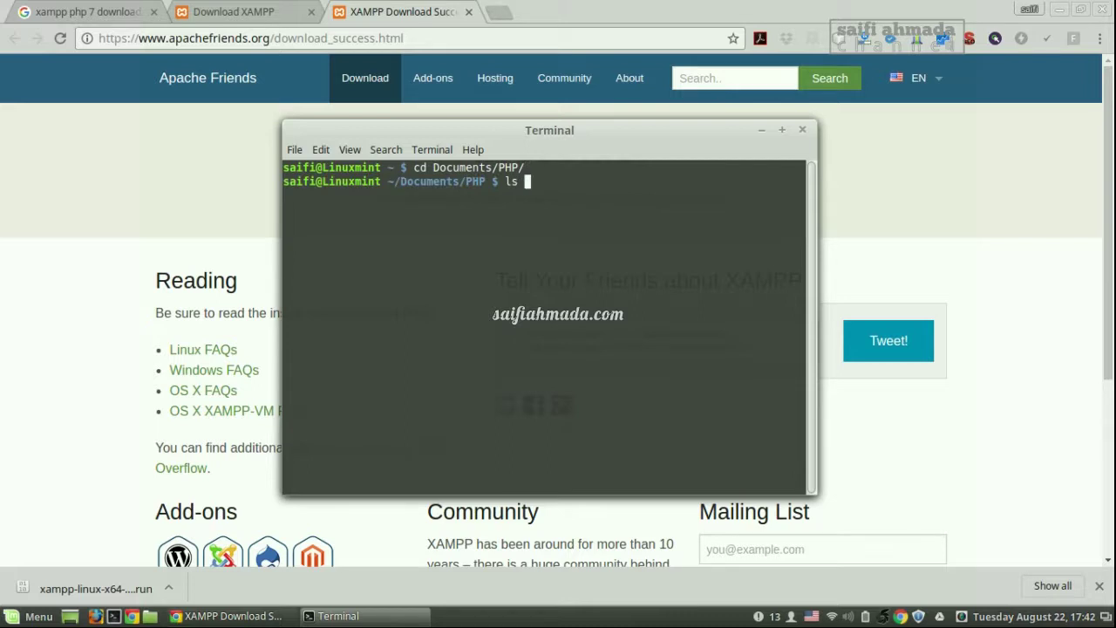
{"action": "type", "text": " | grep sh"}
{"action": "key", "text": "Return"}
{"action": "key", "text": "Up"}
{"action": "key", "text": "Left"}
{"action": "key", "text": "Left"}
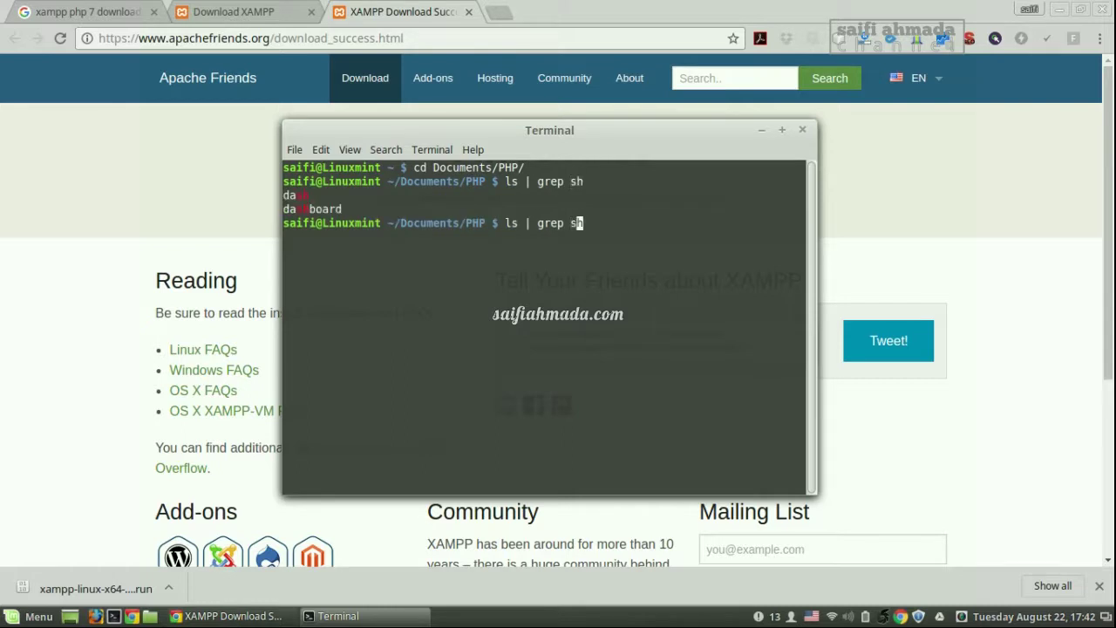
{"action": "type", "text": "."}
{"action": "key", "text": "Return"}
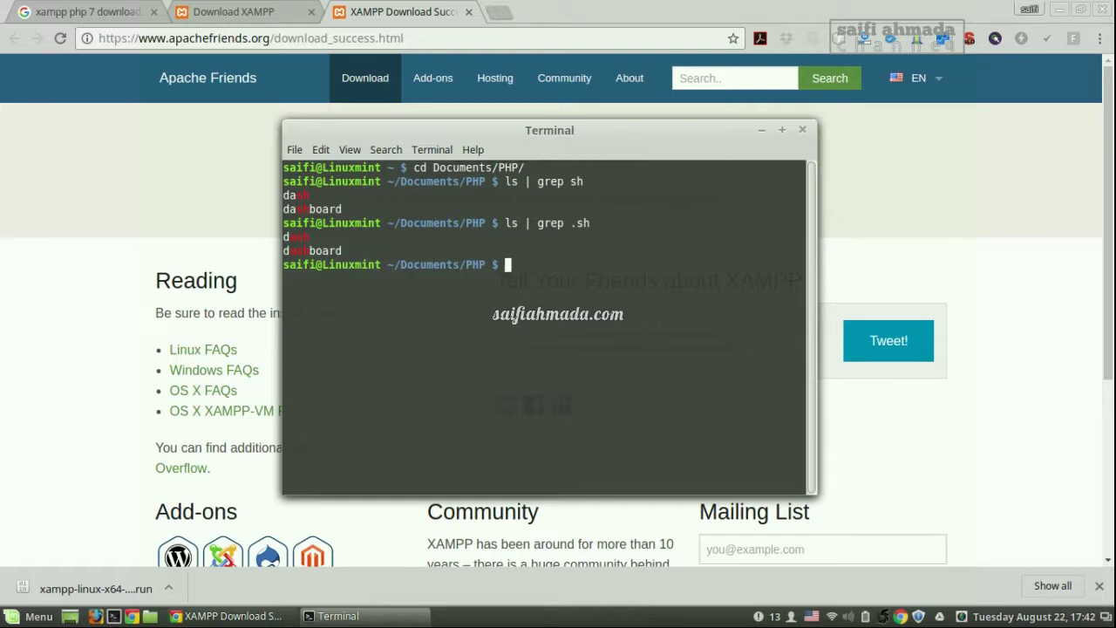
Open the browser's full downloads list, close it and return to the terminal.
{"action": "left_click", "coordinate": [87, 530]}
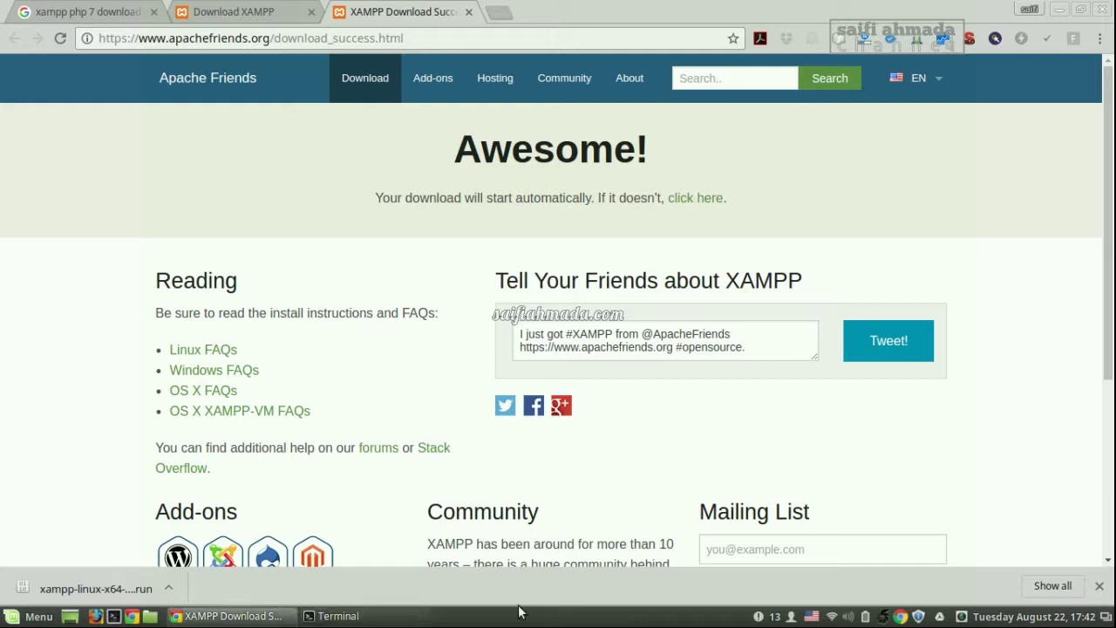
{"action": "left_click", "coordinate": [1049, 586]}
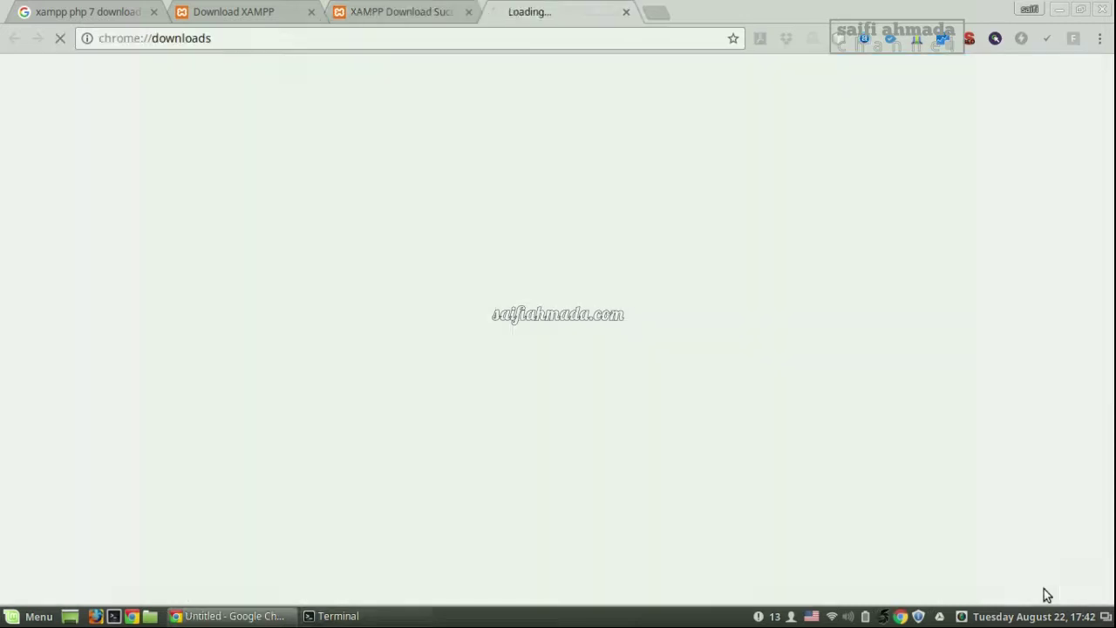
{"action": "left_click", "coordinate": [356, 12]}
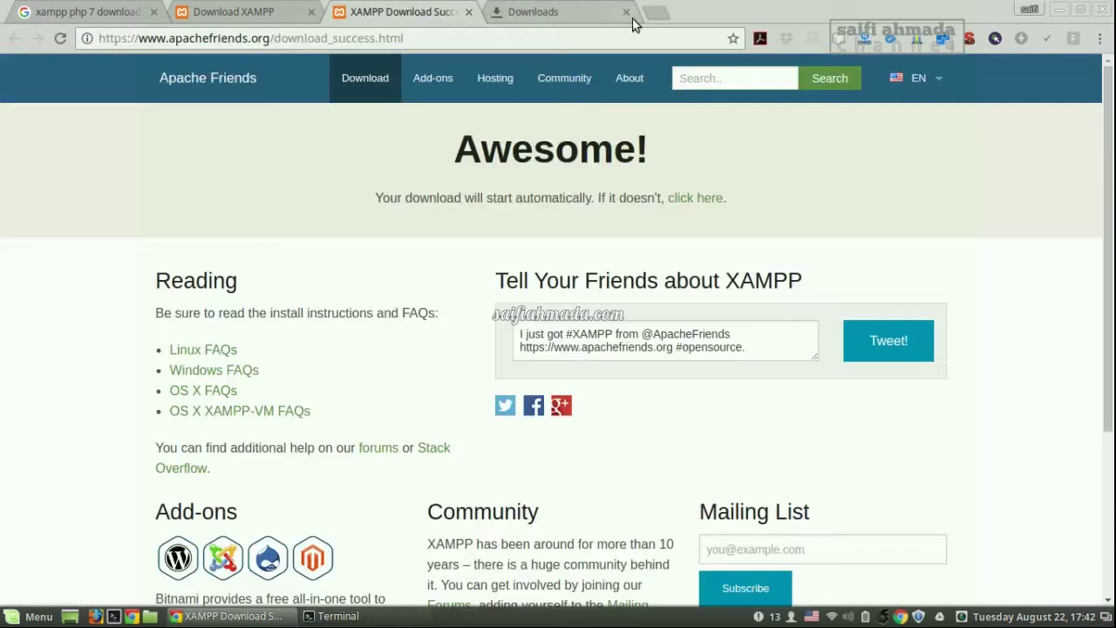
{"action": "left_click", "coordinate": [626, 12]}
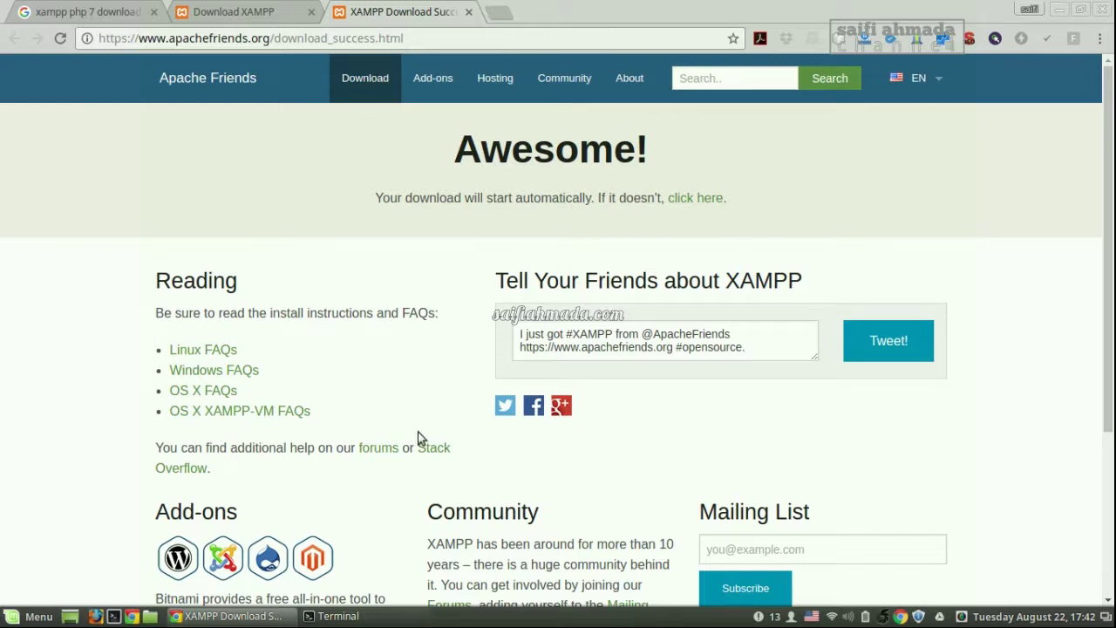
{"action": "left_click", "coordinate": [414, 617]}
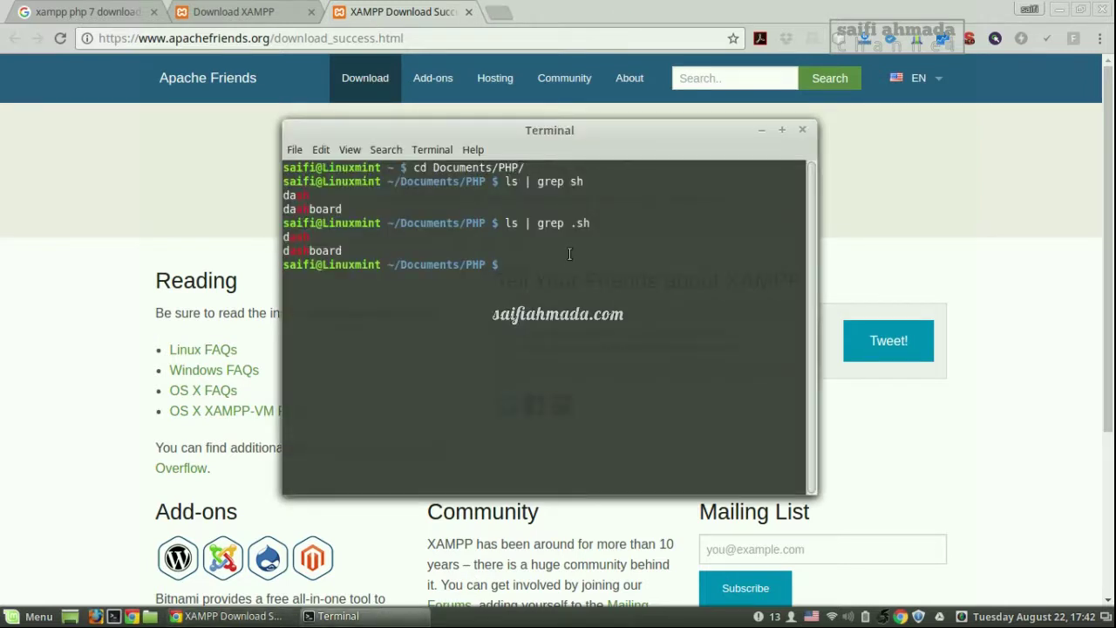
List all files in the folder with ls -la, and find the installer with ls | grep .run.
{"action": "type", "text": "ls -la"}
{"action": "key", "text": "Return"}
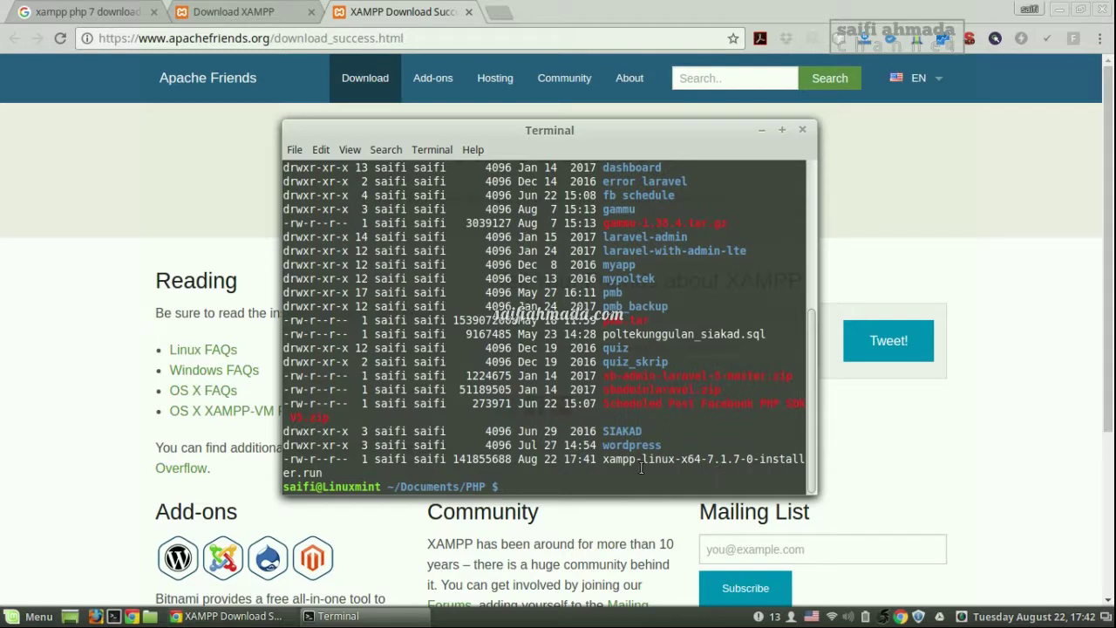
{"action": "type", "text": "ls | grep .run"}
{"action": "key", "text": "Return"}
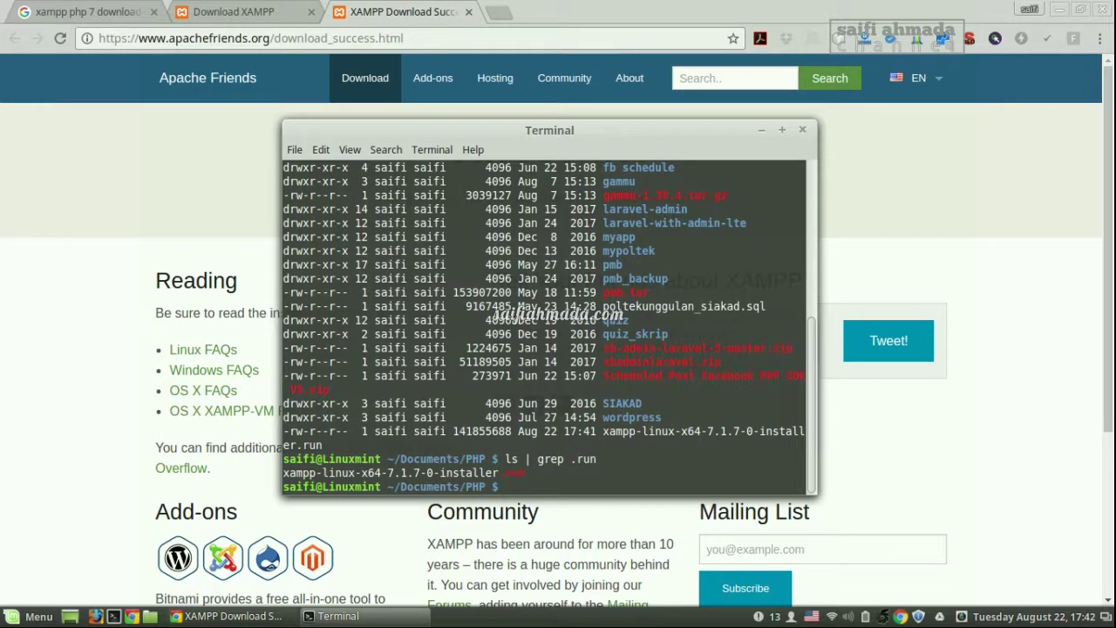
{"action": "type", "text": "sudo xam"}
{"action": "key", "text": "BackSpace"}
{"action": "key", "text": "BackSpace"}
{"action": "key", "text": "BackSpace"}
{"action": "type", "text": "./xam"}
{"action": "key", "text": "BackSpace"}
{"action": "key", "text": "BackSpace"}
{"action": "key", "text": "BackSpace"}
{"action": "key", "text": "BackSpace"}
{"action": "key", "text": "BackSpace"}
{"action": "key", "text": "BackSpace"}
{"action": "key", "text": "BackSpace"}
{"action": "key", "text": "BackSpace"}
{"action": "key", "text": "BackSpace"}
{"action": "key", "text": "BackSpace"}
Open the current folder in the file manager with nemo . and look through its files for the installer.
{"action": "type", "text": "nemo ."}
{"action": "key", "text": "Return"}
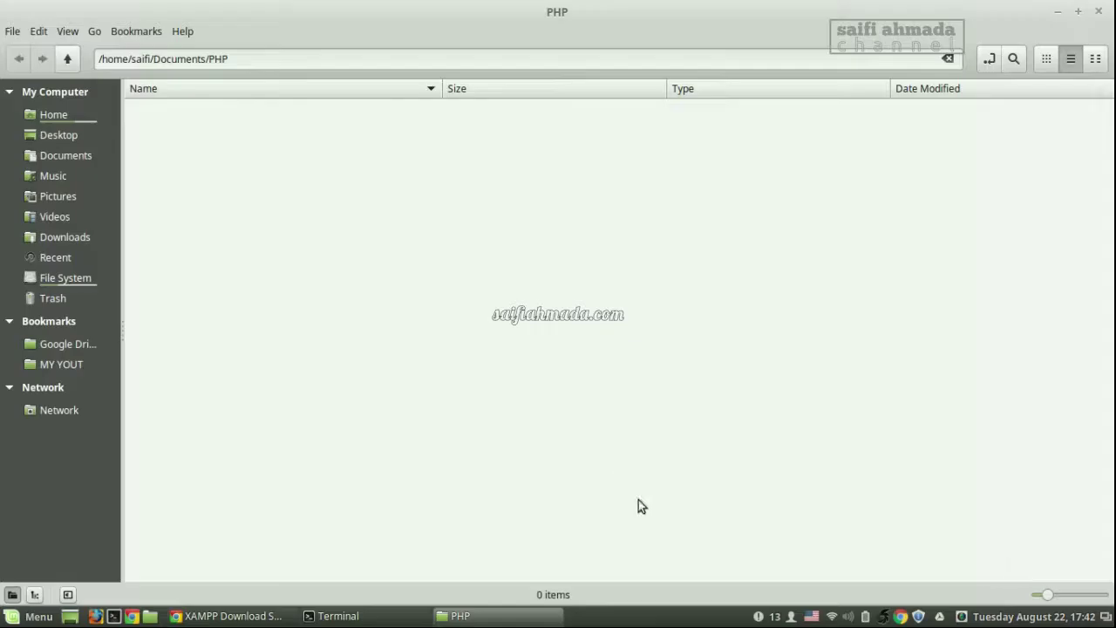
{"action": "scroll", "coordinate": [387, 486], "scroll_direction": "down", "scroll_amount": 2}
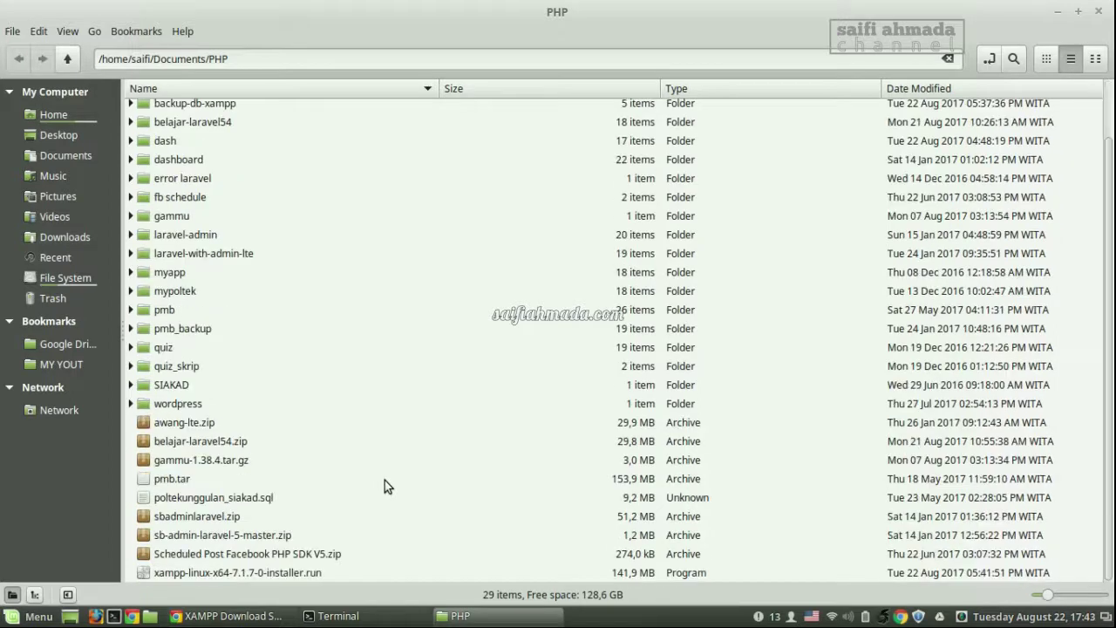
Try to launch the XAMPP installer from a file manager started with sudo nemo ., and stop that elevated session.
{"action": "key", "text": "alt+Tab"}
{"action": "type", "text": "sudo nemo ."}
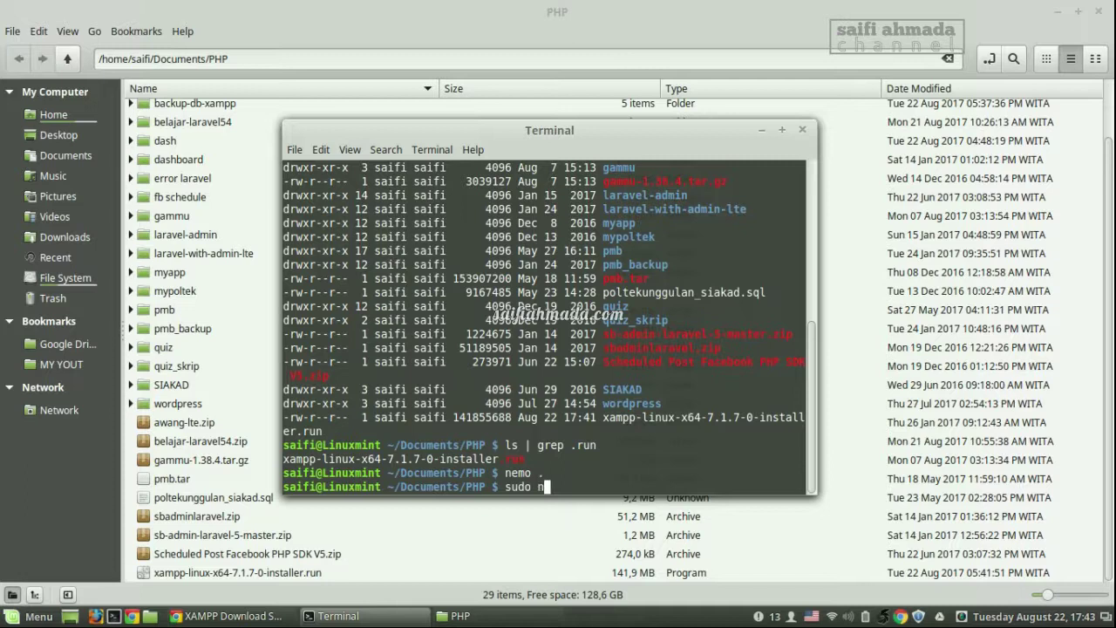
{"action": "key", "text": "Return"}
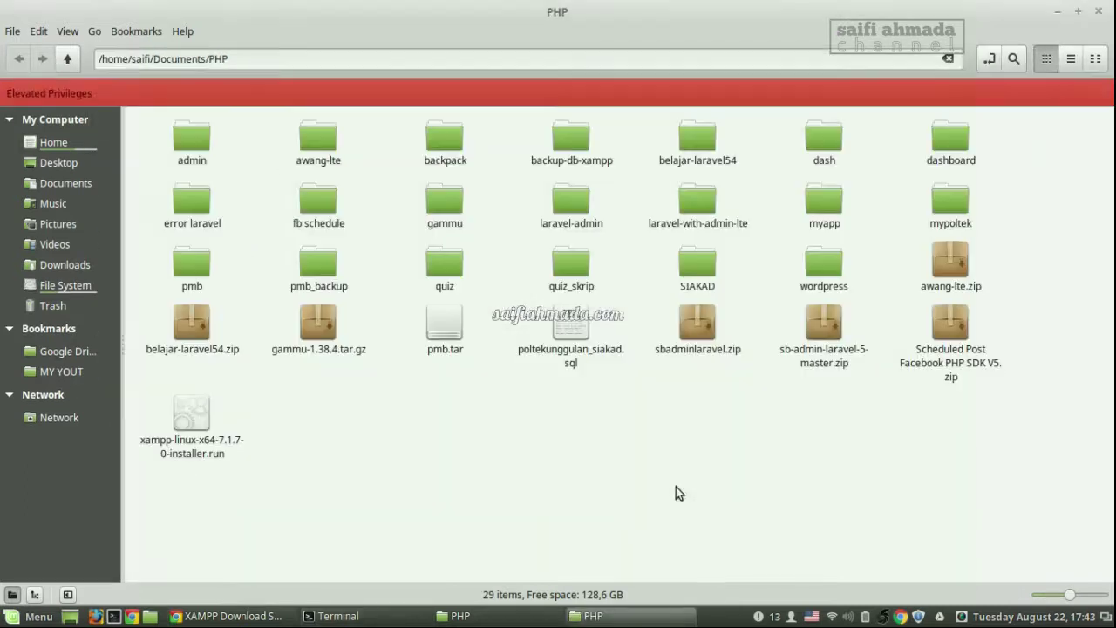
{"action": "double_click", "coordinate": [192, 417]}
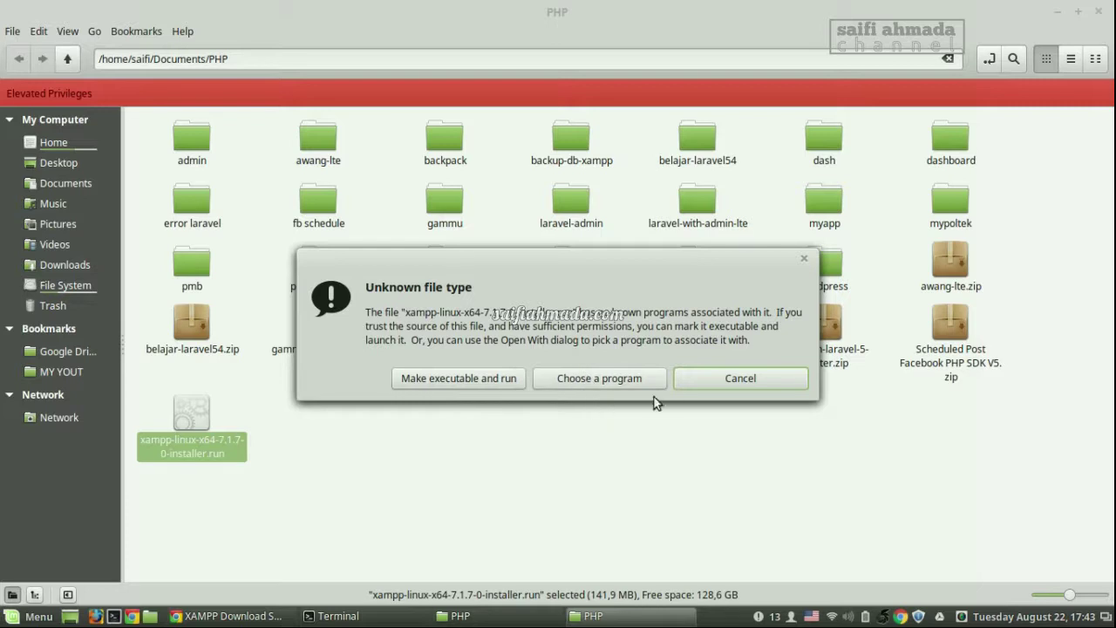
{"action": "left_click", "coordinate": [683, 384]}
{"action": "left_click", "coordinate": [639, 517]}
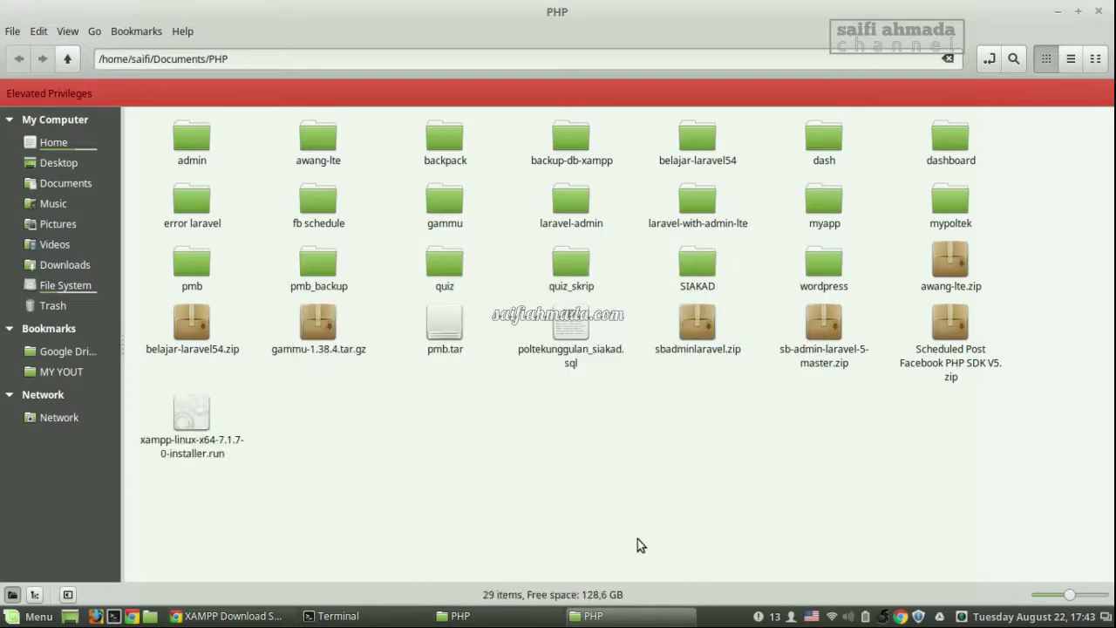
{"action": "left_click", "coordinate": [370, 617]}
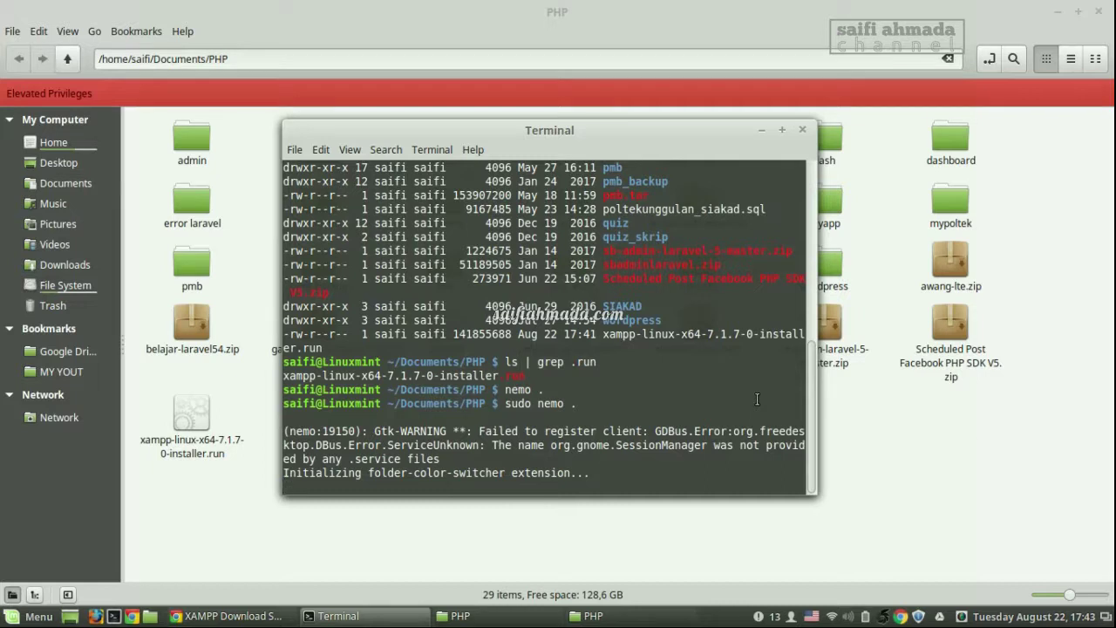
{"action": "key", "text": "ctrl+c"}
Make xampp-linux-x64-7.1.7-0-installer.run executable for all users with sudo chmod a+x, and check the permissions with ls -la.
{"action": "type", "text": "sud"}
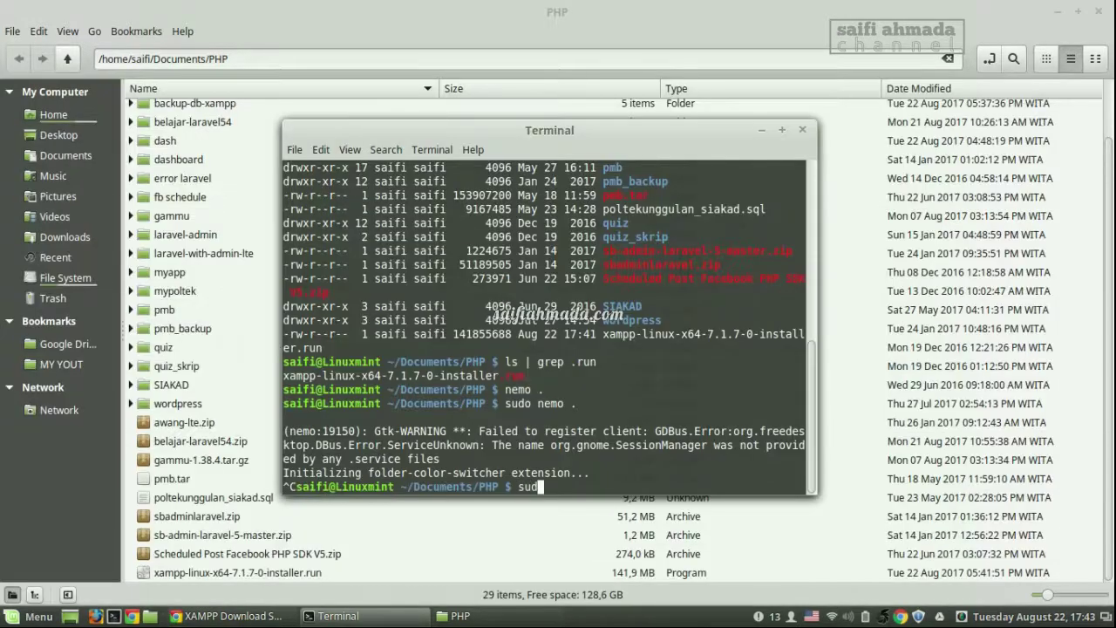
{"action": "type", "text": "o chmod a+x xa"}
{"action": "key", "text": "Tab"}
{"action": "key", "text": "Return"}
{"action": "type", "text": "ls -la"}
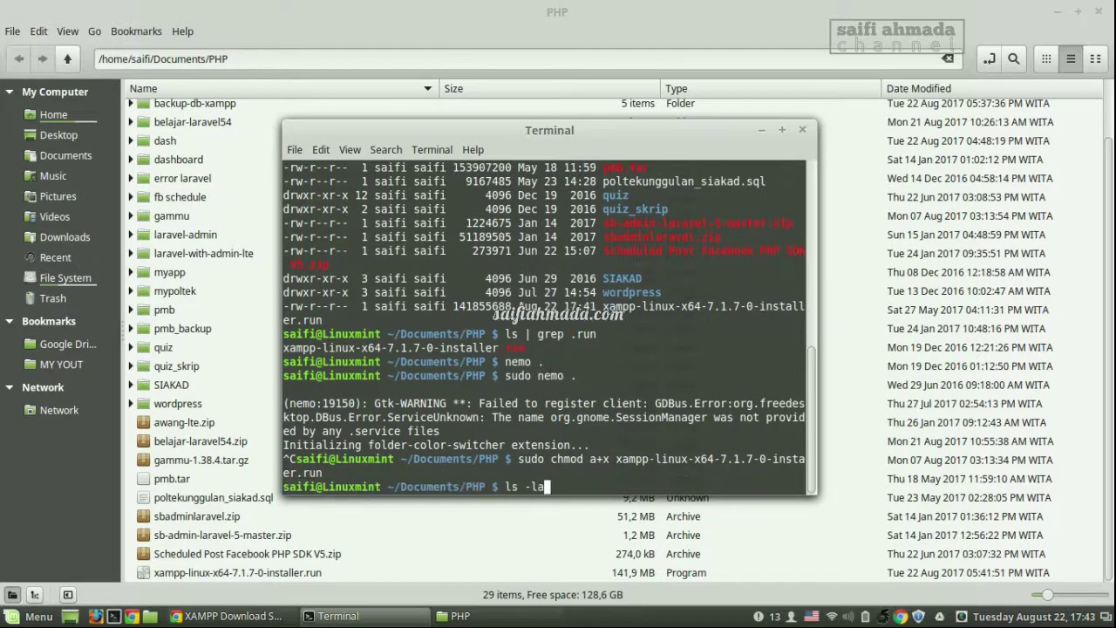
{"action": "key", "text": "Return"}
Run ./xampp-linux-x64-7.1.7-0-installer.run with sudo from the terminal, and close the file manager window.
{"action": "type", "text": "sudo"}
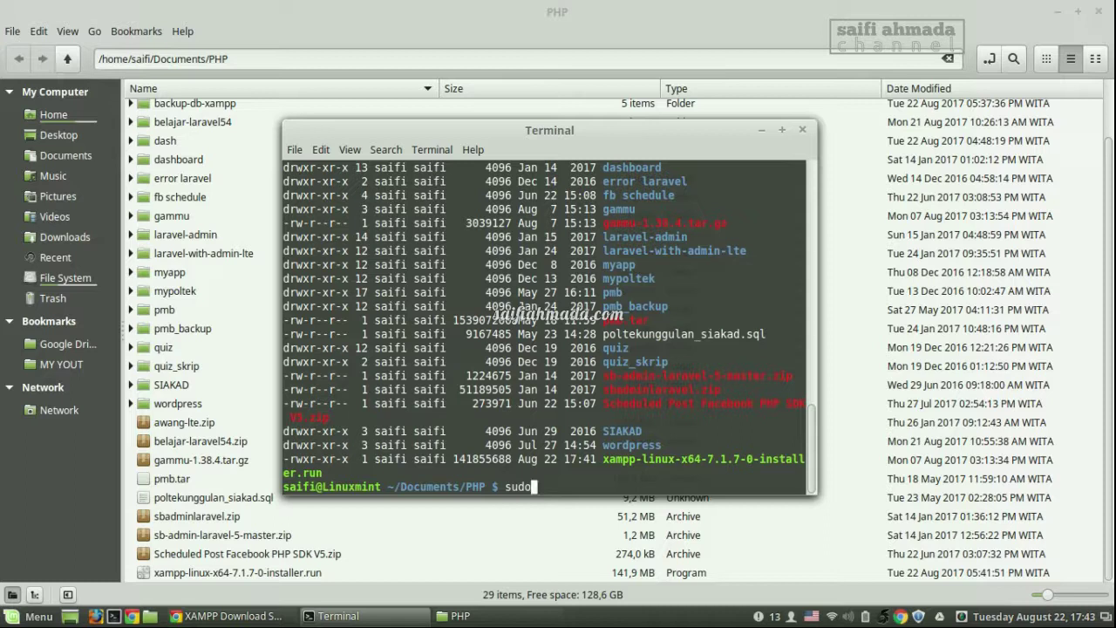
{"action": "type", "text": " ./xam"}
{"action": "key", "text": "Tab"}
{"action": "key", "text": "Return"}
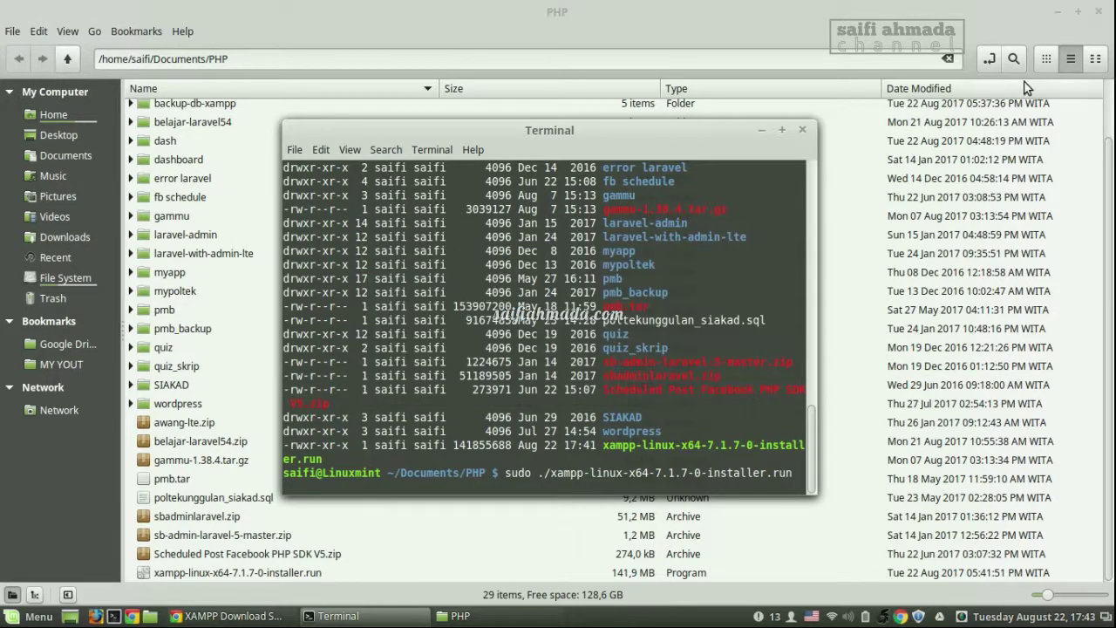
{"action": "left_click", "coordinate": [1102, 11]}
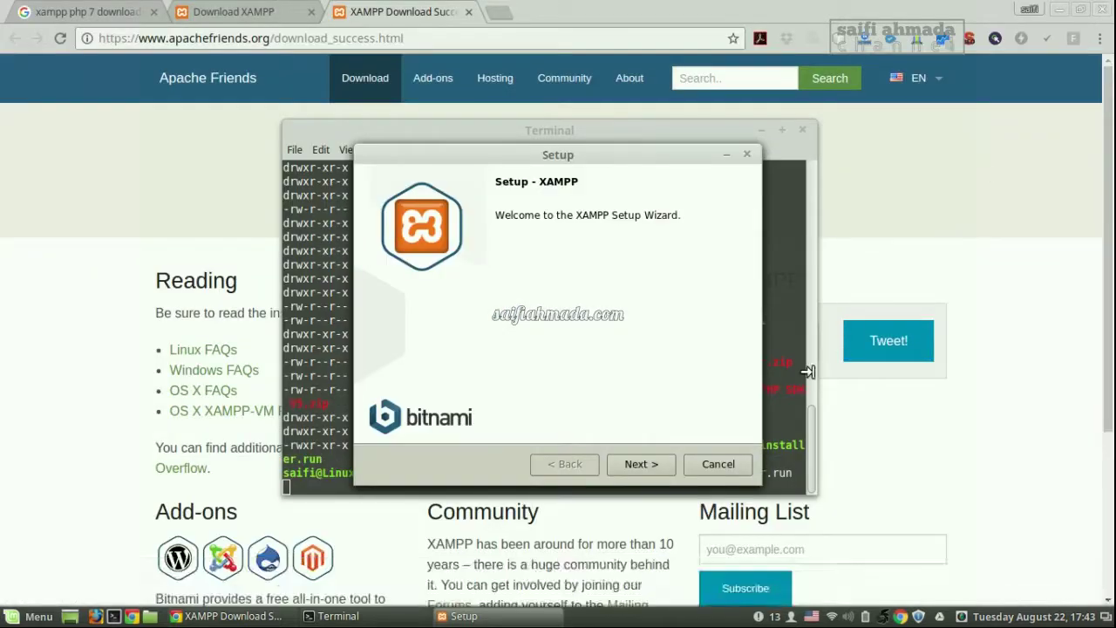
Start the XAMPP installation with Core and Developer Files in /opt/lampp, keep Learn more about Bitnami enabled, and minimize the browser window.
{"action": "left_click", "coordinate": [643, 465]}
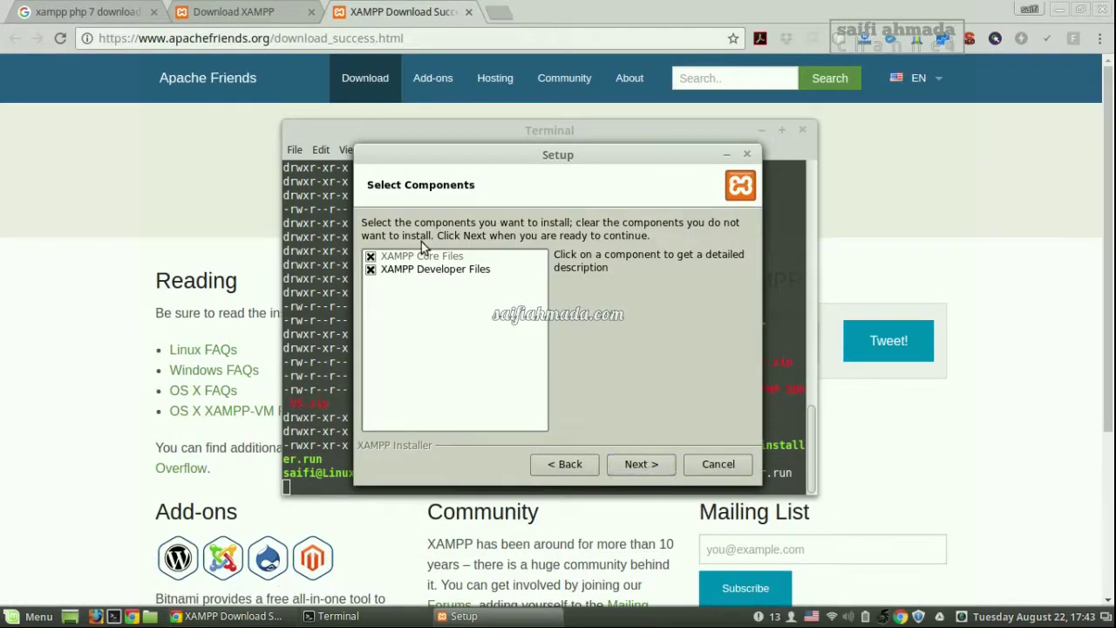
{"action": "left_click", "coordinate": [621, 460]}
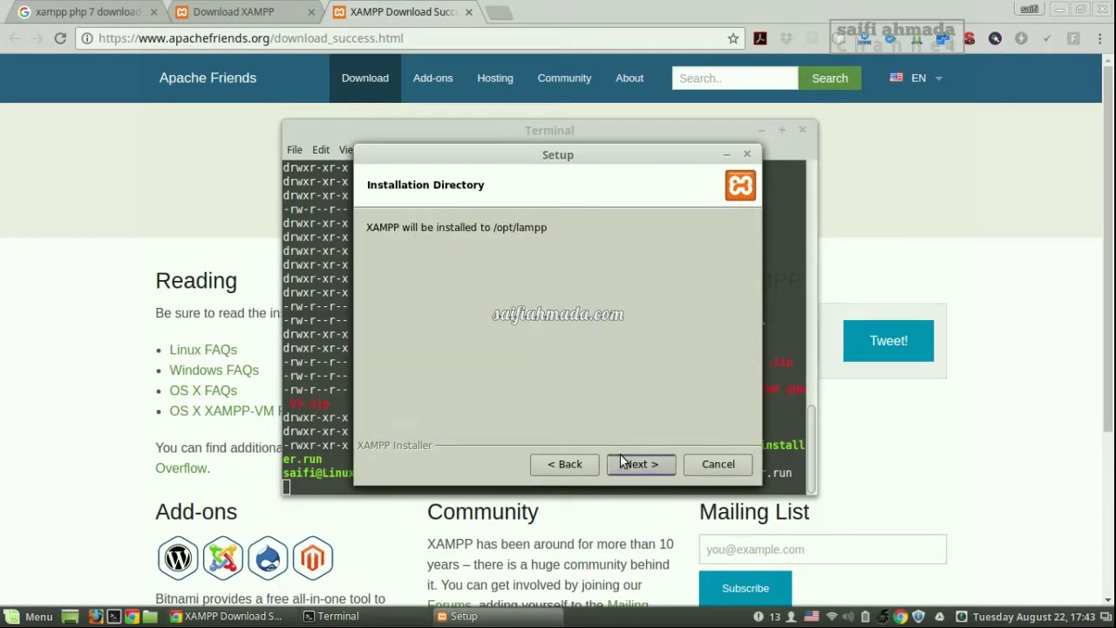
{"action": "left_click", "coordinate": [637, 465]}
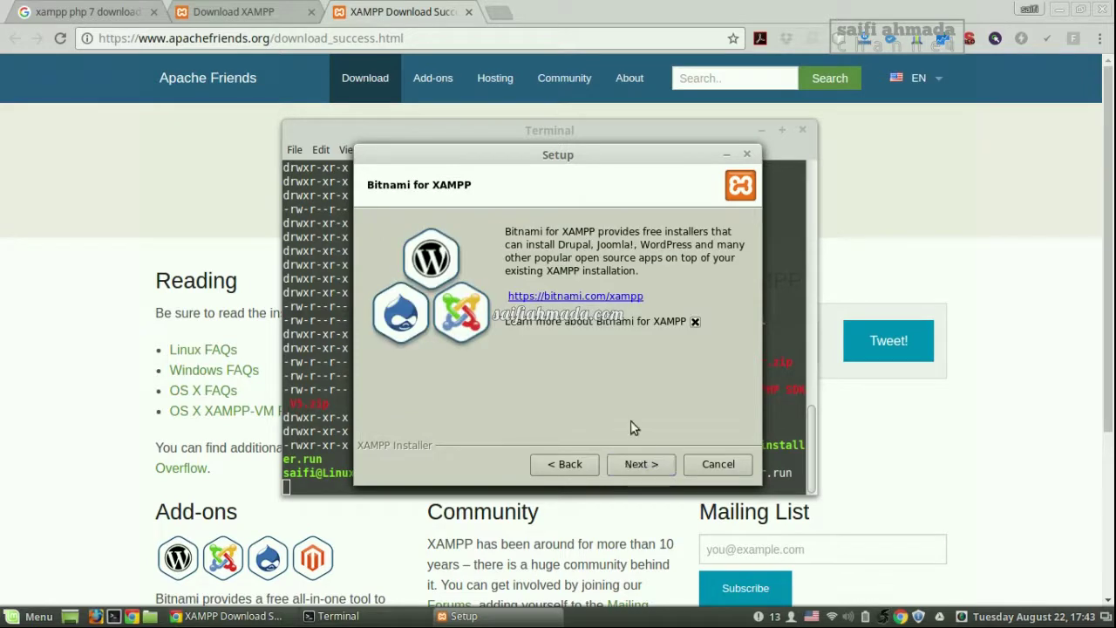
{"action": "left_click", "coordinate": [632, 465]}
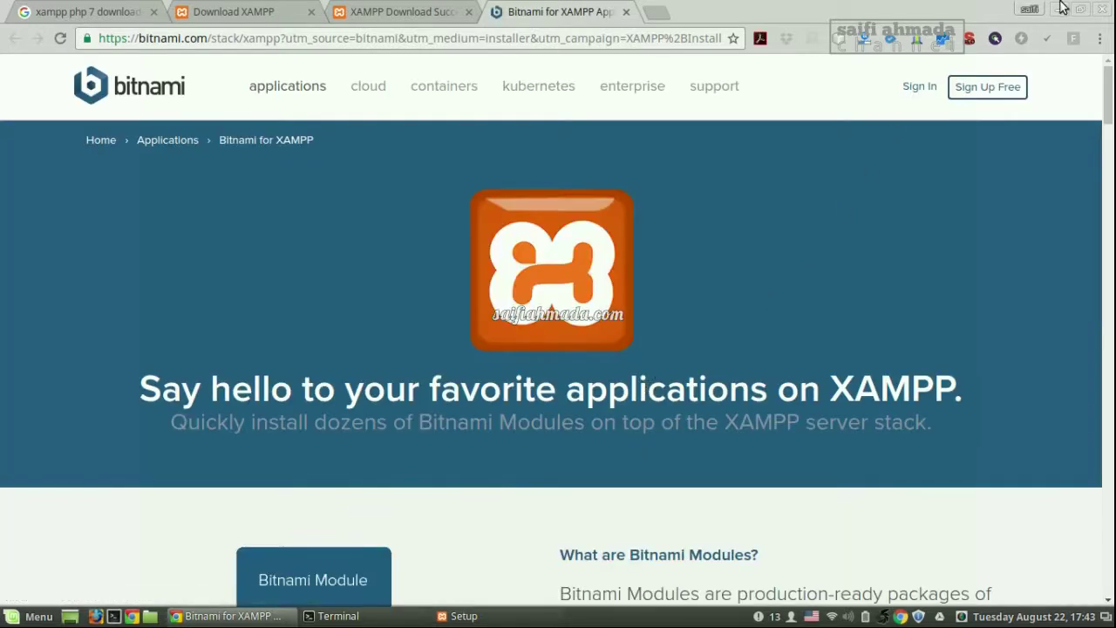
{"action": "left_click", "coordinate": [1058, 8]}
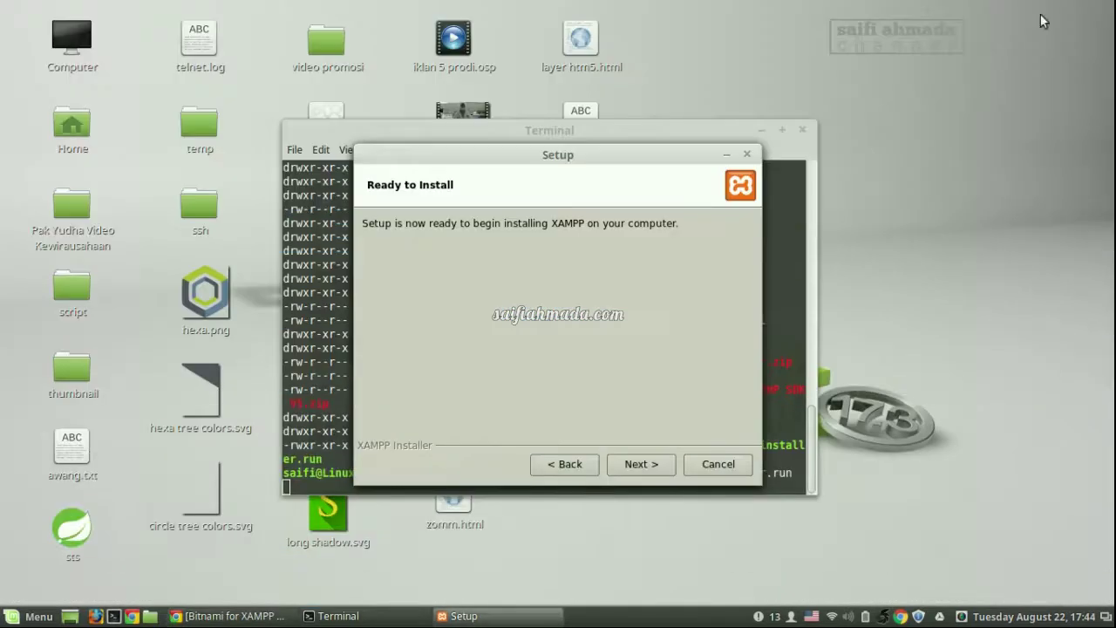
{"action": "left_click", "coordinate": [646, 464]}
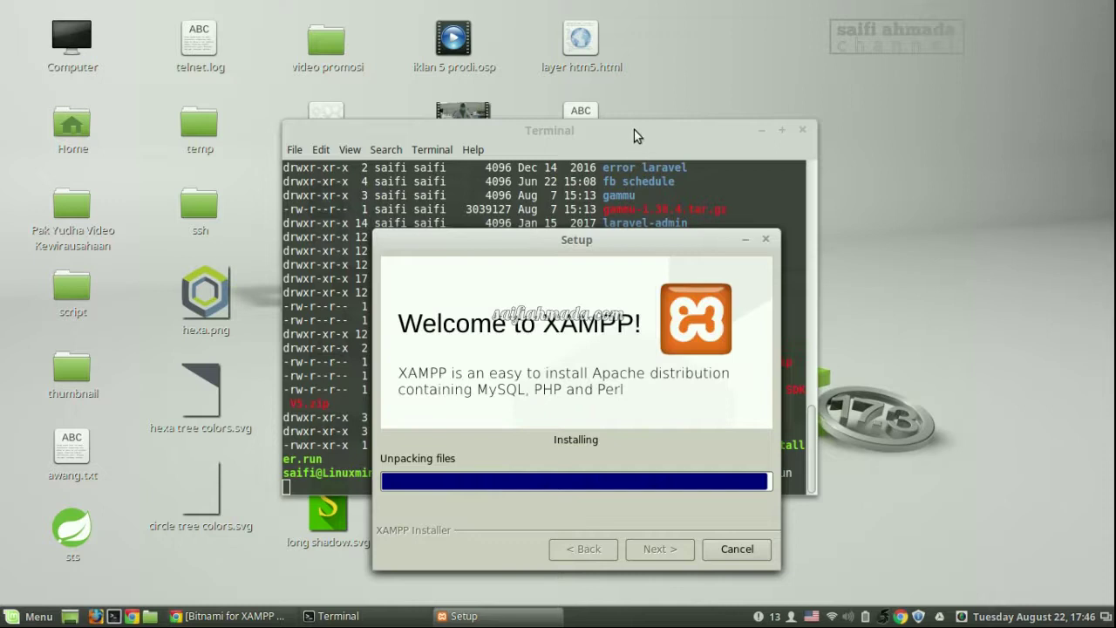
Minimize the terminal window, reposition the Setup window during unpacking, and finish the completed setup with Launch XAMPP enabled.
{"action": "left_click_drag", "start_coordinate": [634, 130], "coordinate": [829, 44]}
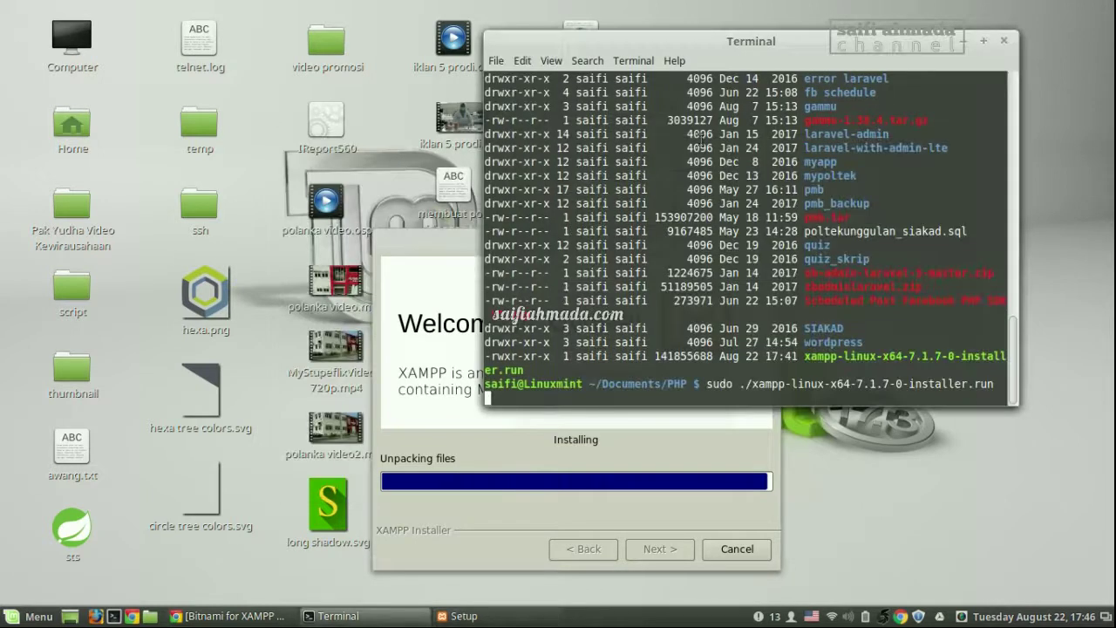
{"action": "left_click", "coordinate": [963, 42]}
{"action": "left_click_drag", "start_coordinate": [683, 239], "coordinate": [763, 116]}
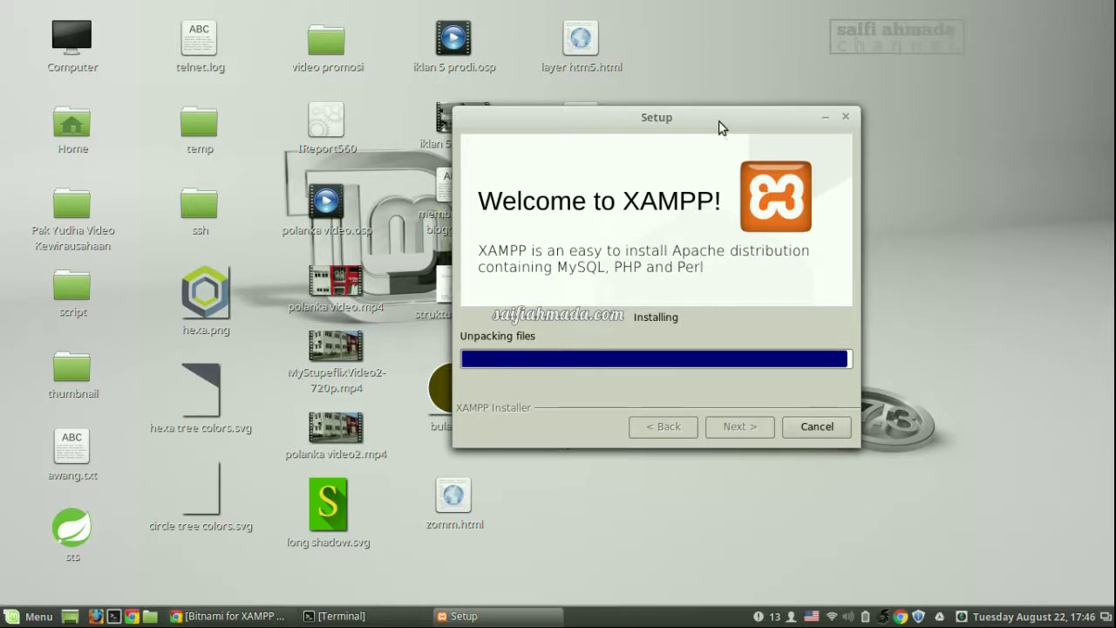
{"action": "left_click_drag", "start_coordinate": [710, 129], "coordinate": [673, 154]}
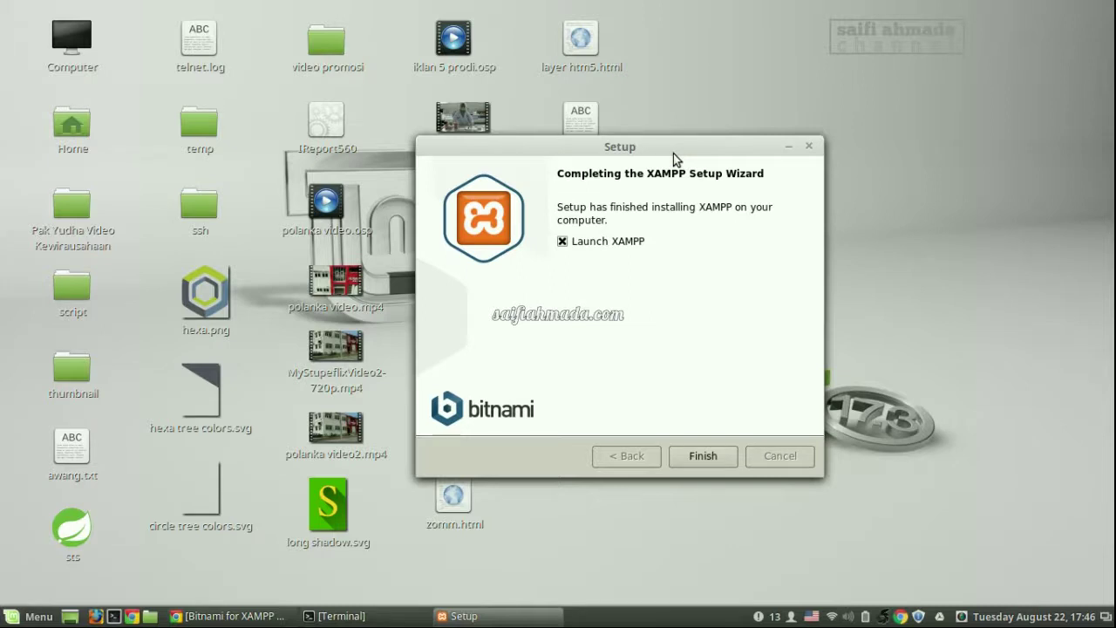
{"action": "left_click", "coordinate": [687, 456]}
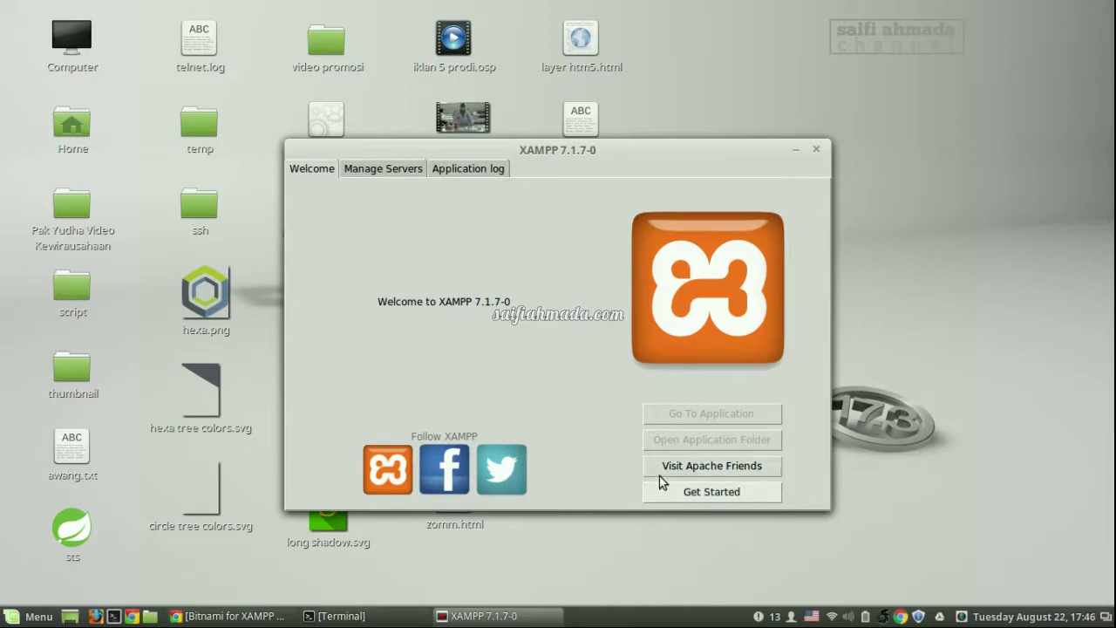
Bring up the XAMPP dashboard in the browser, and review the server statuses and application log in the XAMPP 7.1.7-0 manager.
{"action": "left_click", "coordinate": [660, 475]}
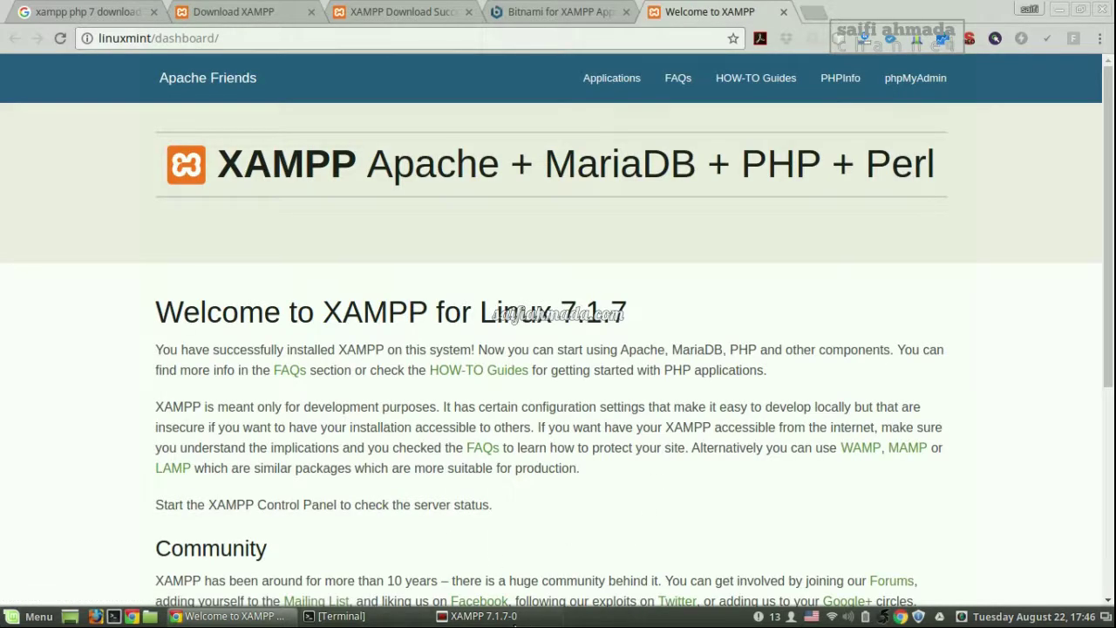
{"action": "left_click", "coordinate": [484, 616]}
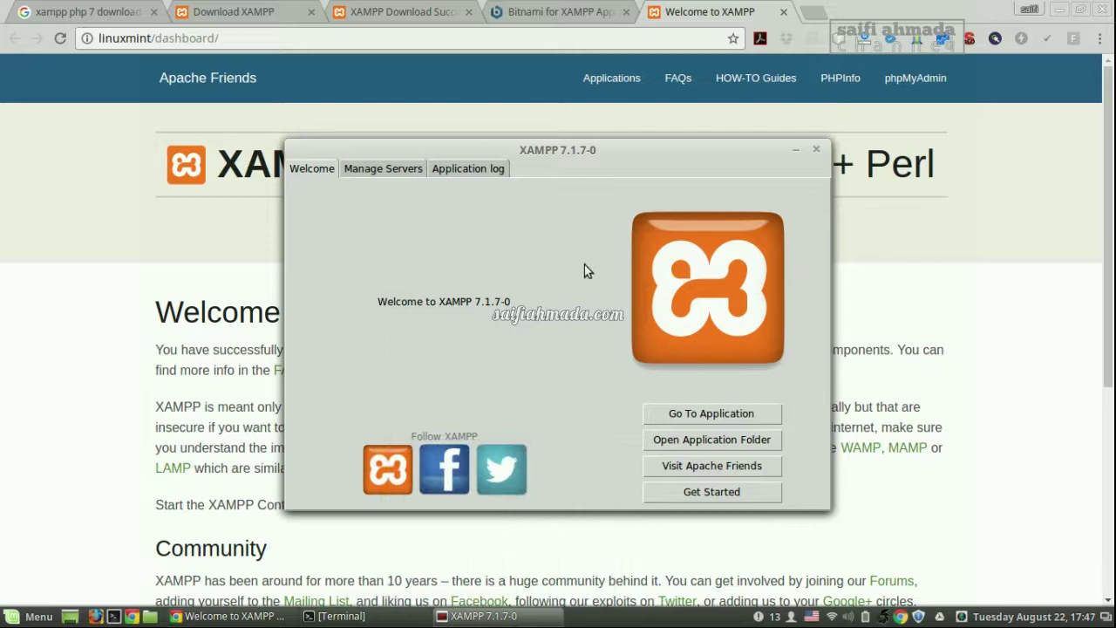
{"action": "left_click", "coordinate": [396, 167]}
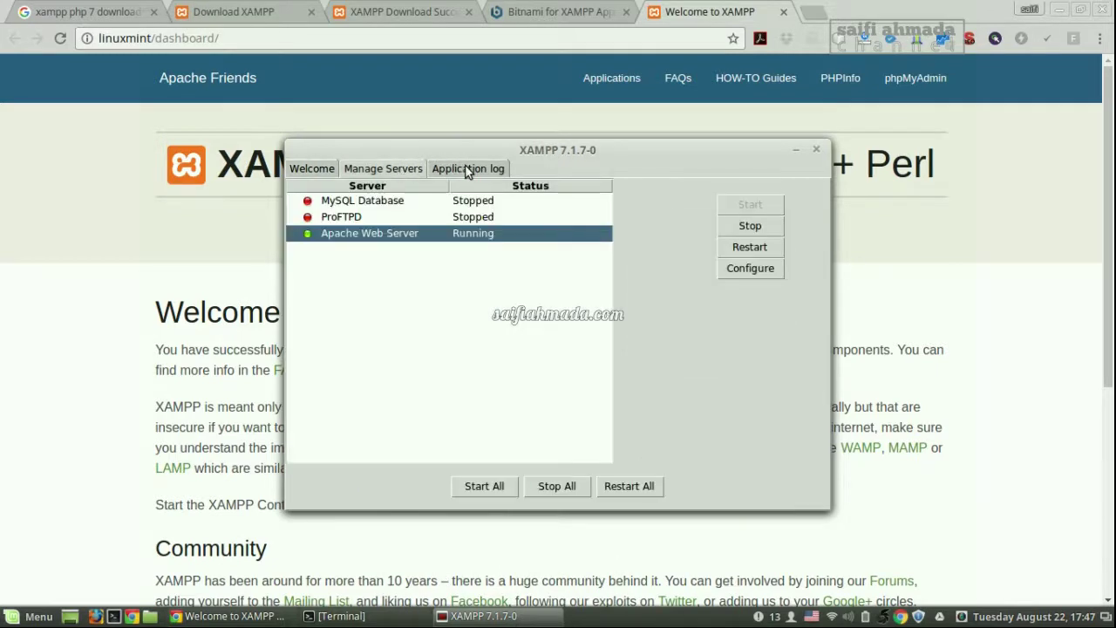
{"action": "left_click", "coordinate": [467, 172]}
{"action": "left_click", "coordinate": [415, 170]}
{"action": "left_click", "coordinate": [308, 167]}
Return to the XAMPP dashboard in the browser and open its PHPInfo page to check the installed PHP version.
{"action": "left_click", "coordinate": [96, 285]}
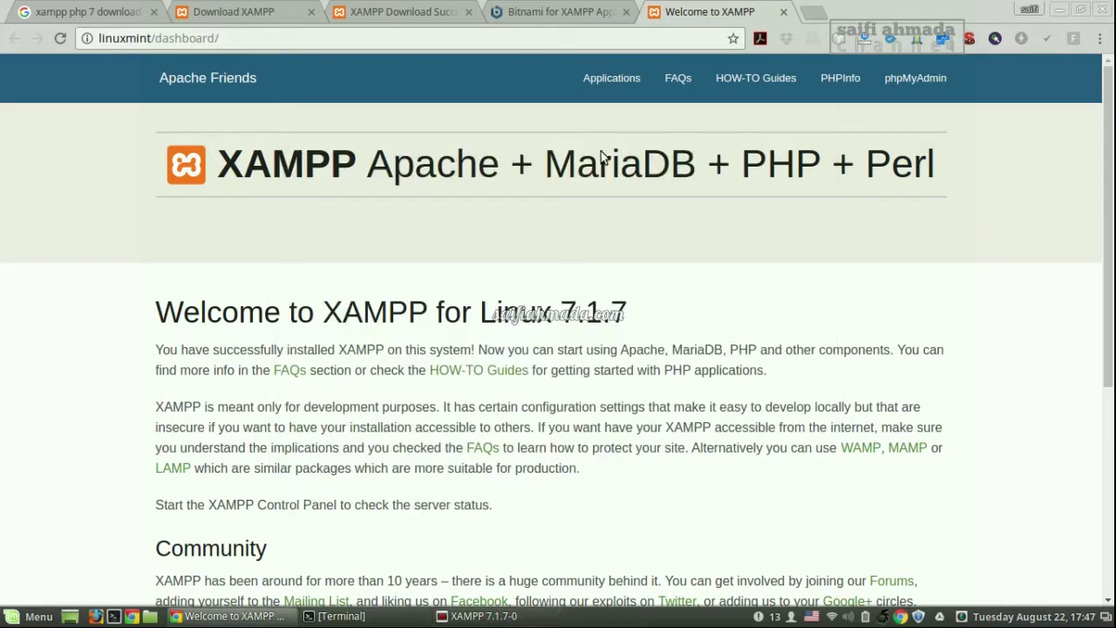
{"action": "left_click", "coordinate": [831, 82]}
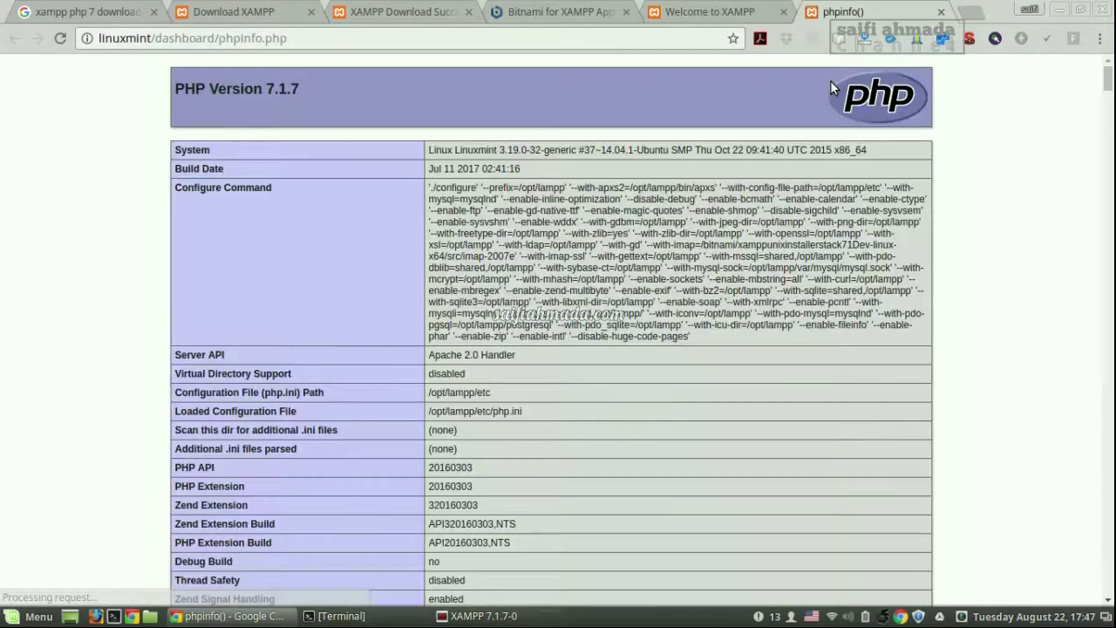
{"action": "left_click_drag", "start_coordinate": [265, 88], "coordinate": [314, 89]}
{"action": "left_click", "coordinate": [316, 89]}
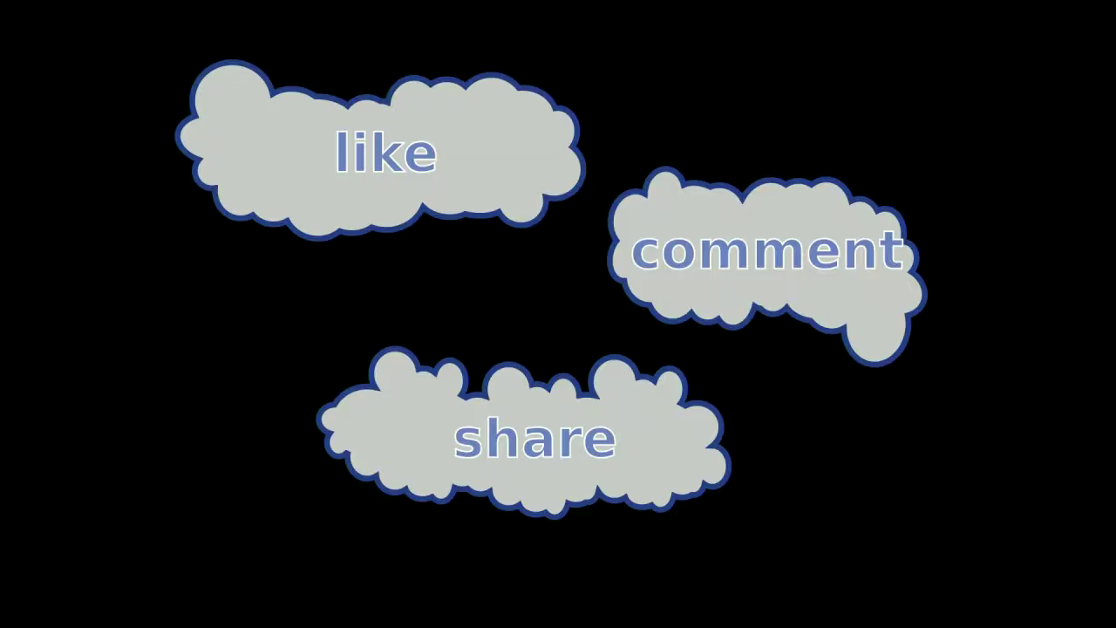